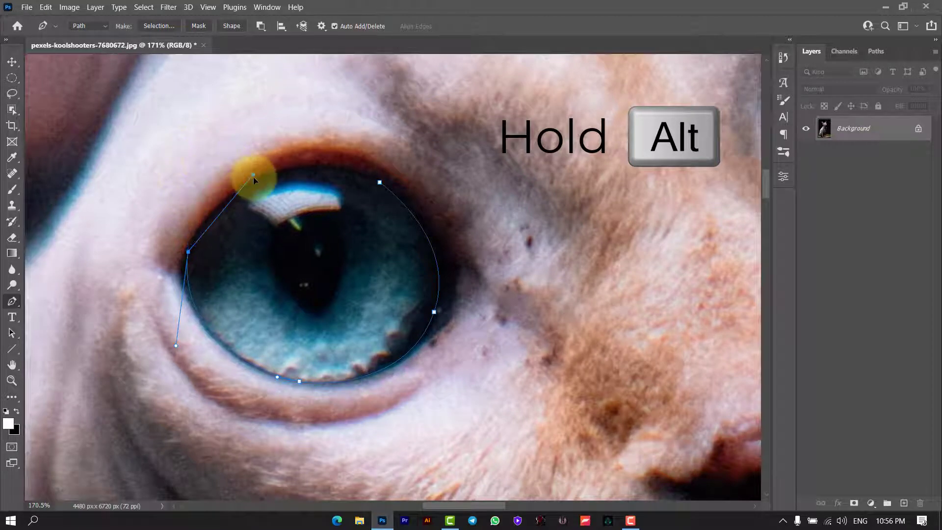
# - Finish the Pen path around the cat's left-hand eye by curving the last segment along its upper edge and closing it
pyautogui.moveTo(253, 180); pyautogui.dragTo(240, 181)
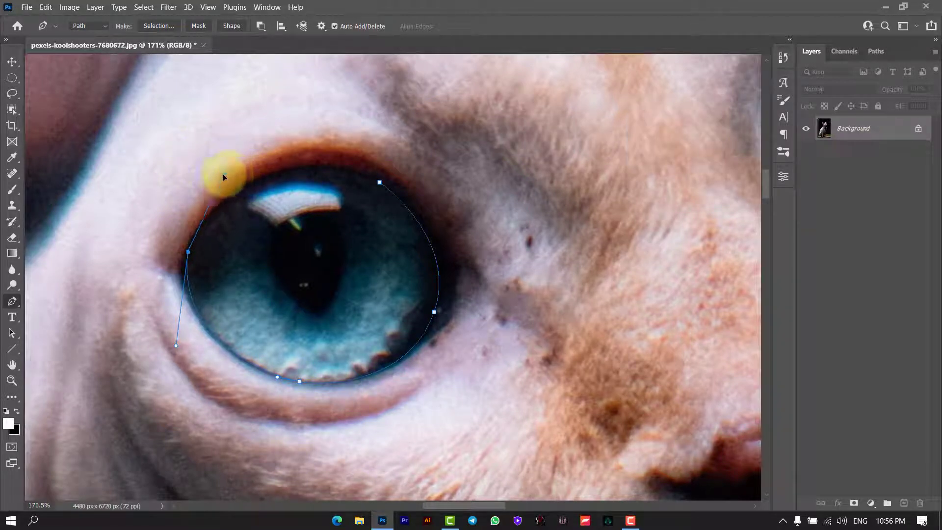
pyautogui.click(376, 191)
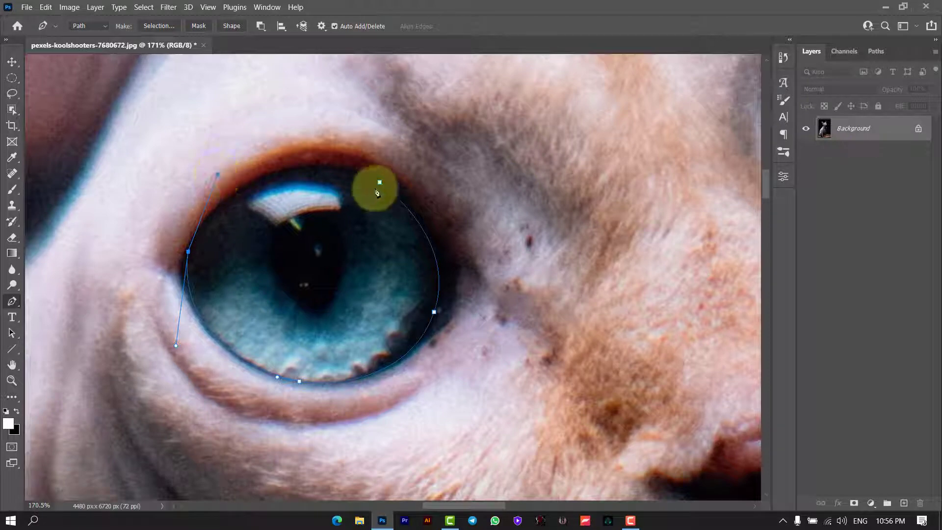
pyautogui.moveTo(405, 224); pyautogui.dragTo(424, 225)
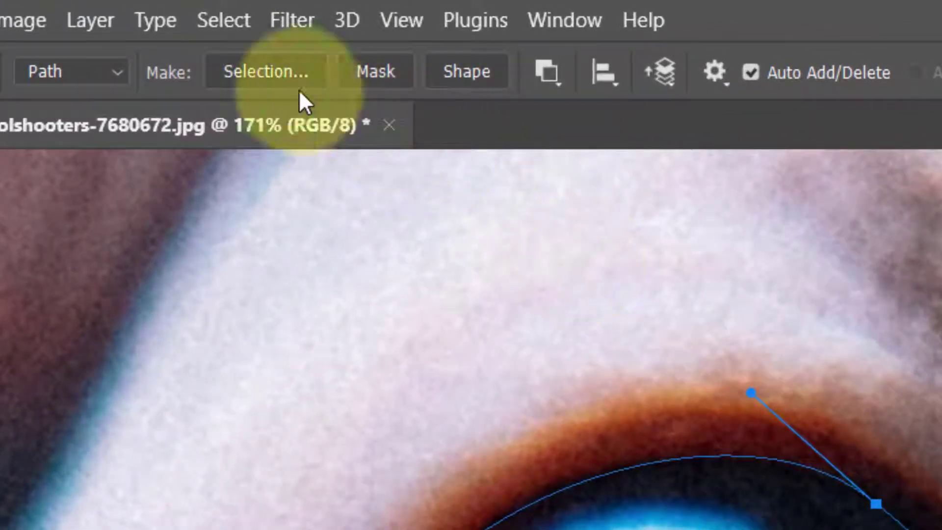
# - Convert the eye path to a new selection with a 1-pixel feather radius and copy the selected eye to a new layer
pyautogui.click(164, 28)
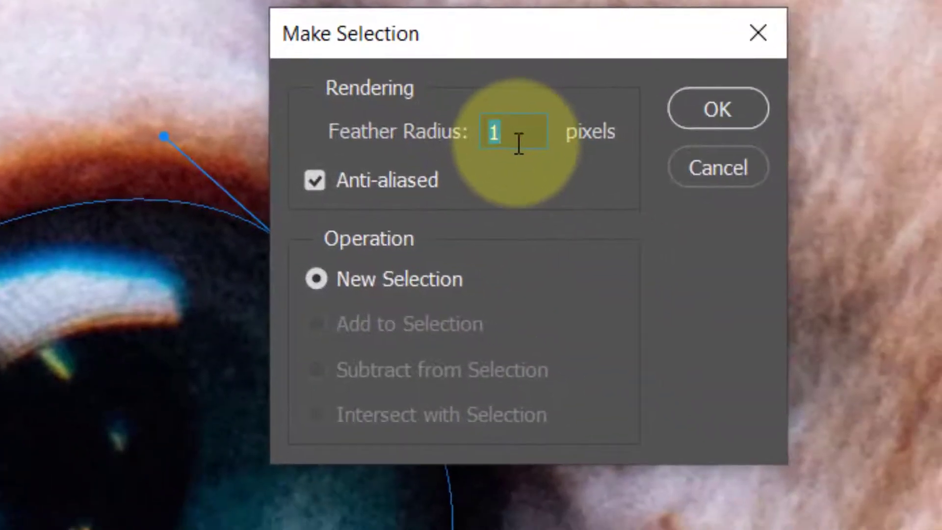
pyautogui.click(515, 142)
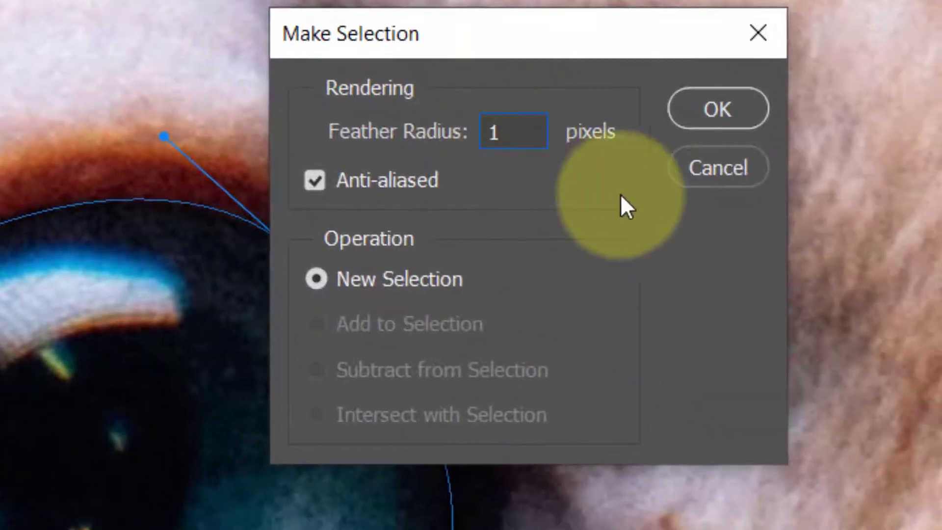
pyautogui.click(683, 115)
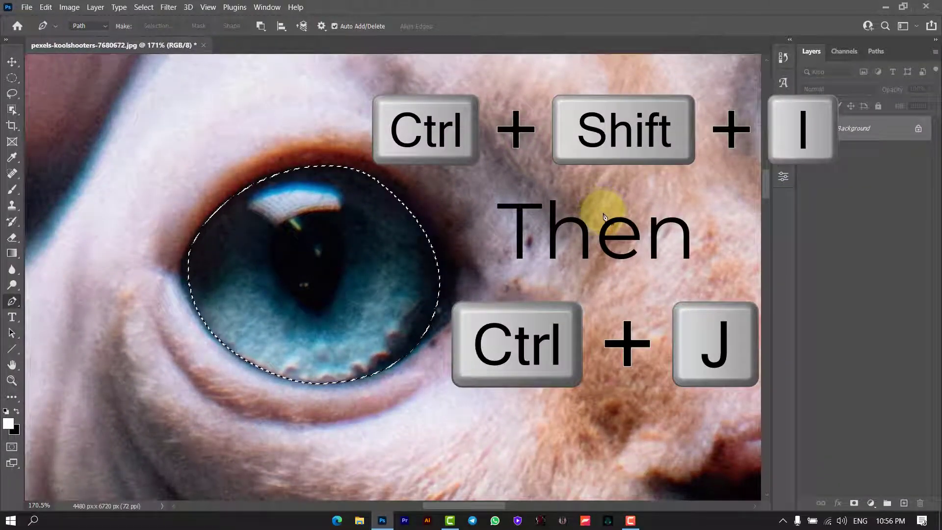
pyautogui.hotkey('ctrl', 'j')
pyautogui.click(807, 154)
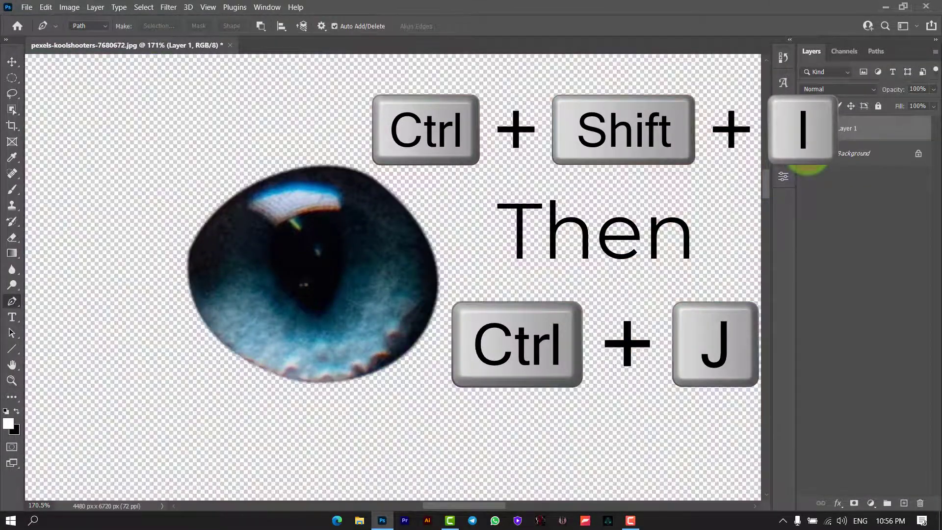
pyautogui.click(808, 154)
# - Trace a closed, curved Pen path around the cat's other eye with the Background layer active
pyautogui.moveTo(691, 246); pyautogui.dragTo(307, 332)
pyautogui.click(867, 154)
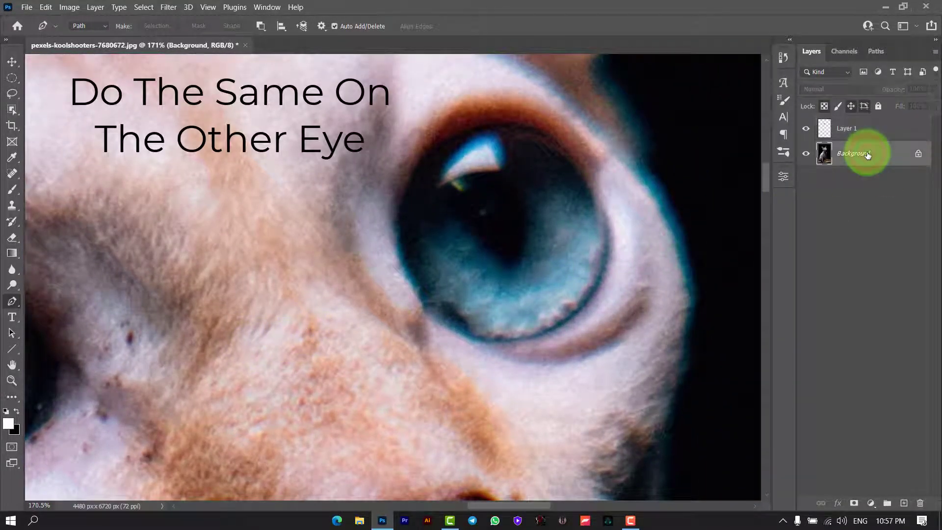
pyautogui.moveTo(515, 230); pyautogui.dragTo(509, 233)
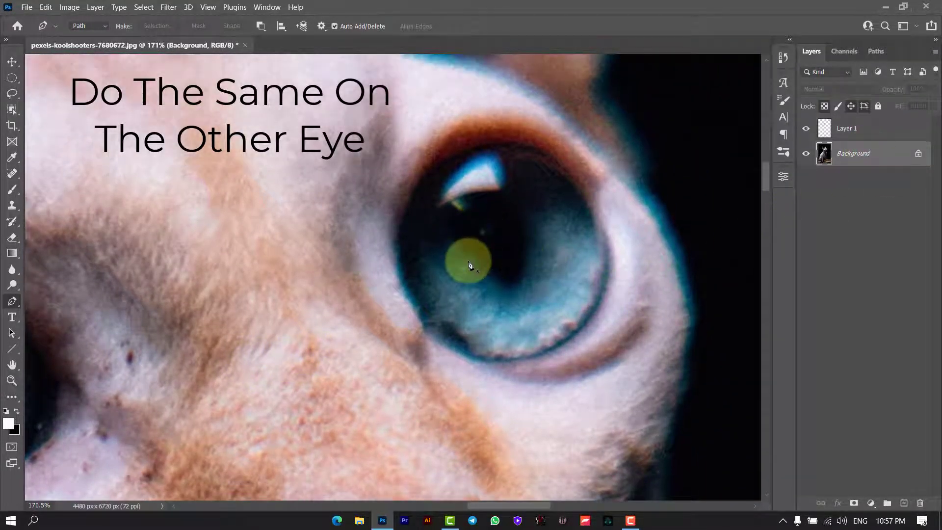
pyautogui.click(402, 248)
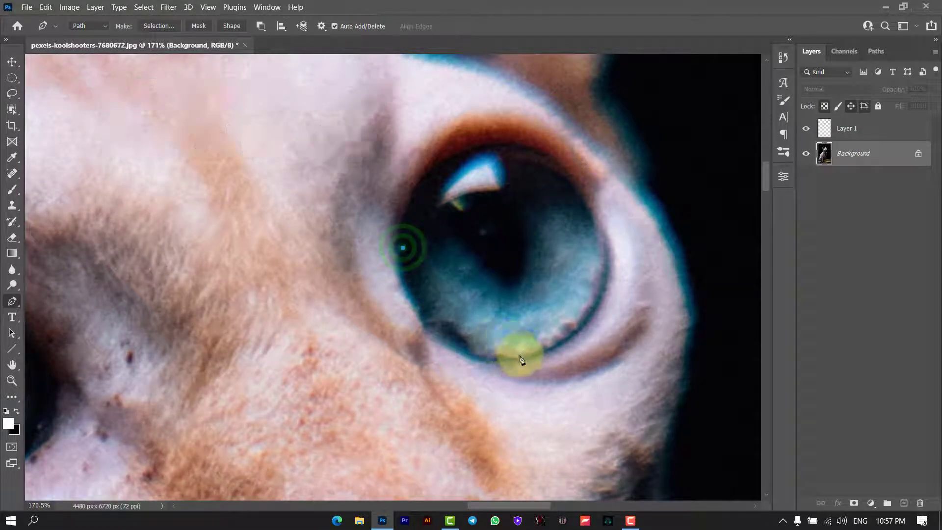
pyautogui.moveTo(525, 358); pyautogui.dragTo(640, 346)
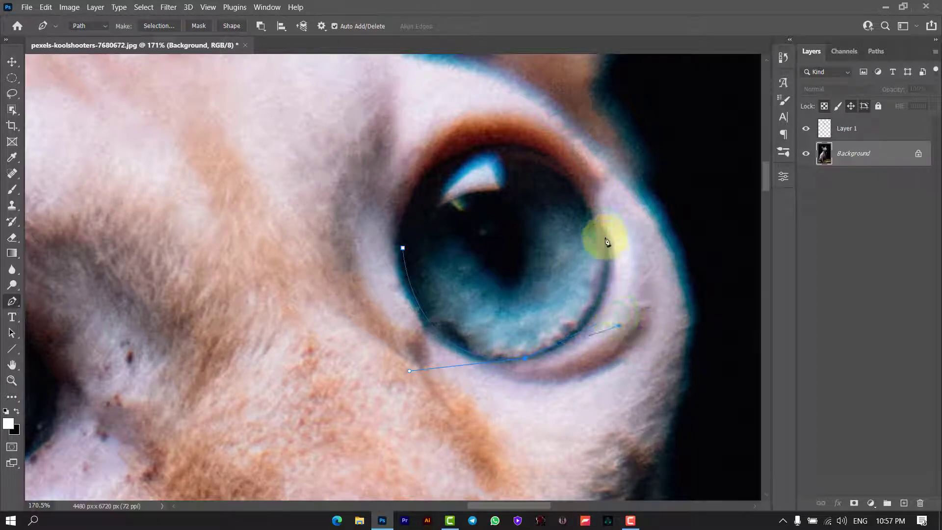
pyautogui.scroll(2, 557, 227)
pyautogui.scroll(2, 557, 227)
pyautogui.moveTo(499, 185); pyautogui.dragTo(437, 188)
pyautogui.moveTo(371, 311); pyautogui.dragTo(371, 324)
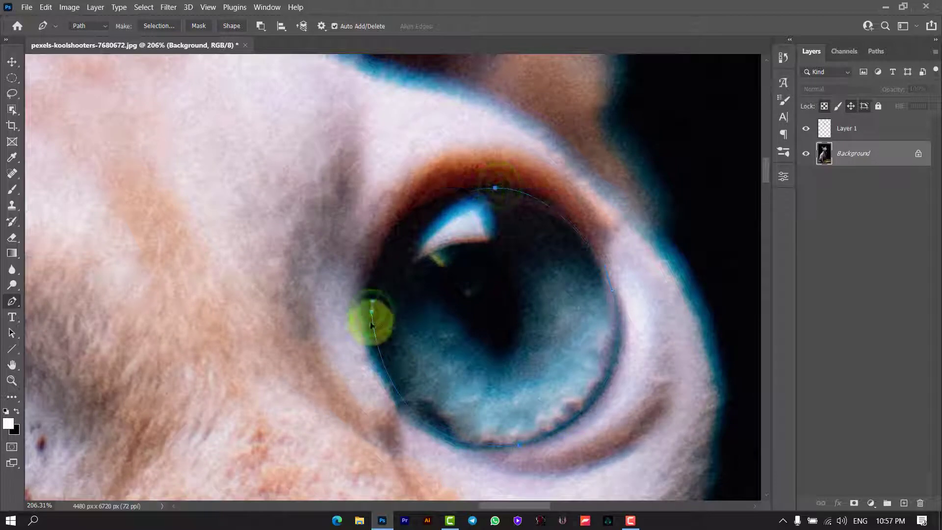
pyautogui.moveTo(374, 386); pyautogui.dragTo(374, 387)
# - Convert the path to a selection with a 1-pixel feather radius and copy the second eye to its own layer
pyautogui.click(159, 26)
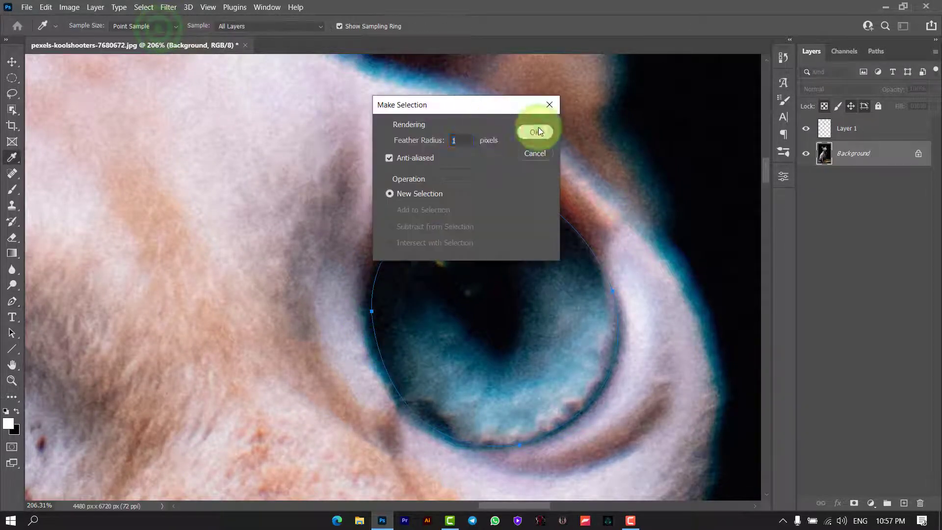
pyautogui.click(538, 130)
pyautogui.hotkey('ctrl', 'j')
pyautogui.hotkey('ctrl', 'z')
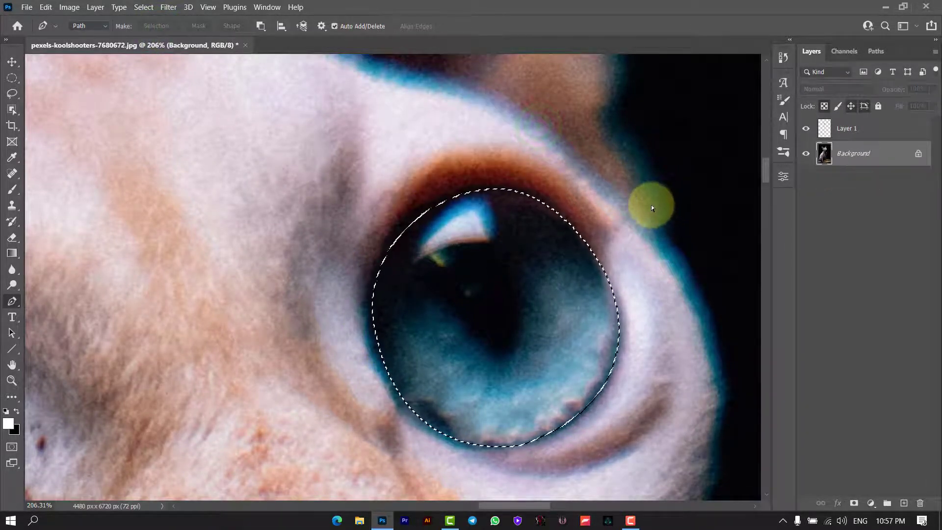
pyautogui.hotkey('ctrl', 'j')
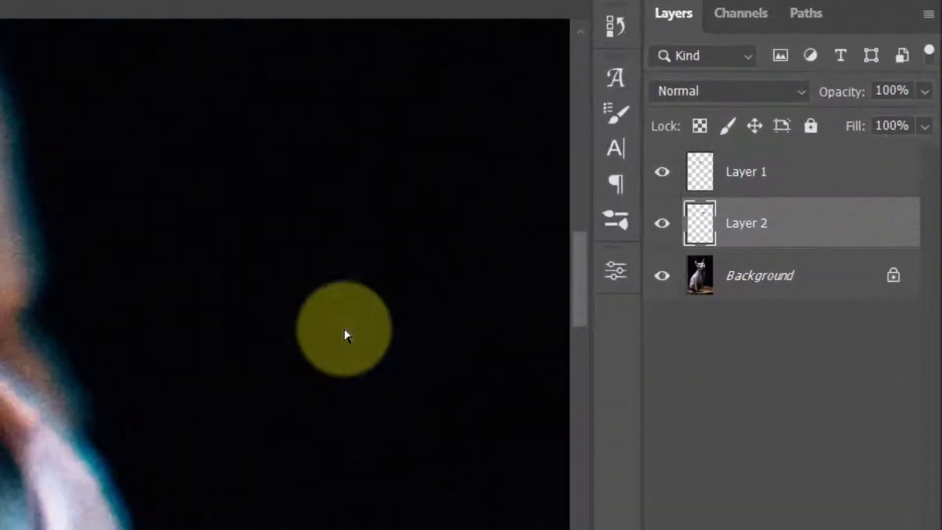
# - Merge Layer 1 and Layer 2 so both eyes share a single layer
pyautogui.hotkey('ctrl', 'e')
pyautogui.keyDown('shift'); pyautogui.click(848, 179); pyautogui.keyUp('shift')
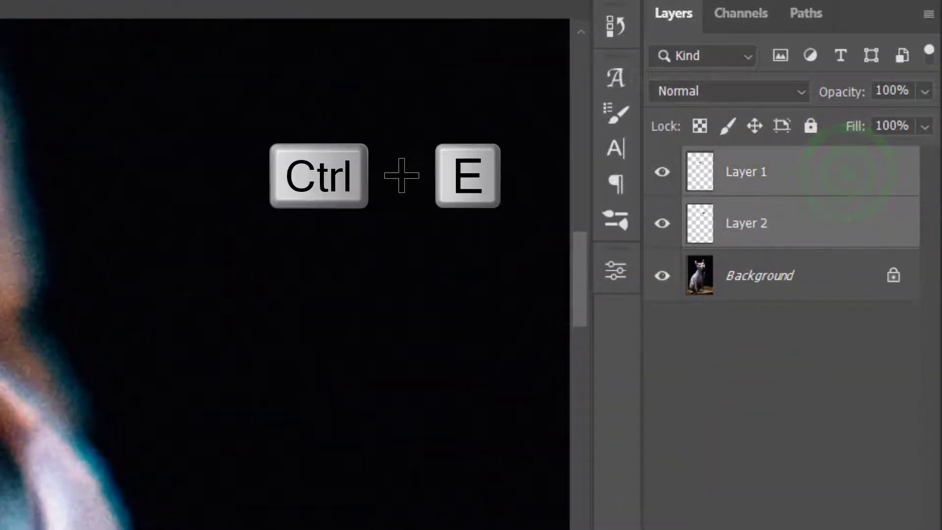
pyautogui.hotkey('ctrl', 'e')
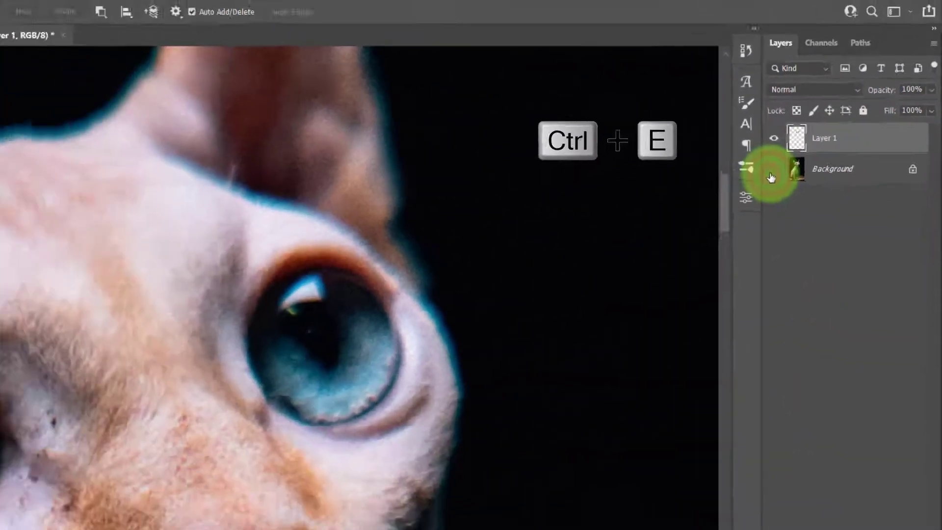
pyautogui.click(773, 170)
pyautogui.click(773, 170)
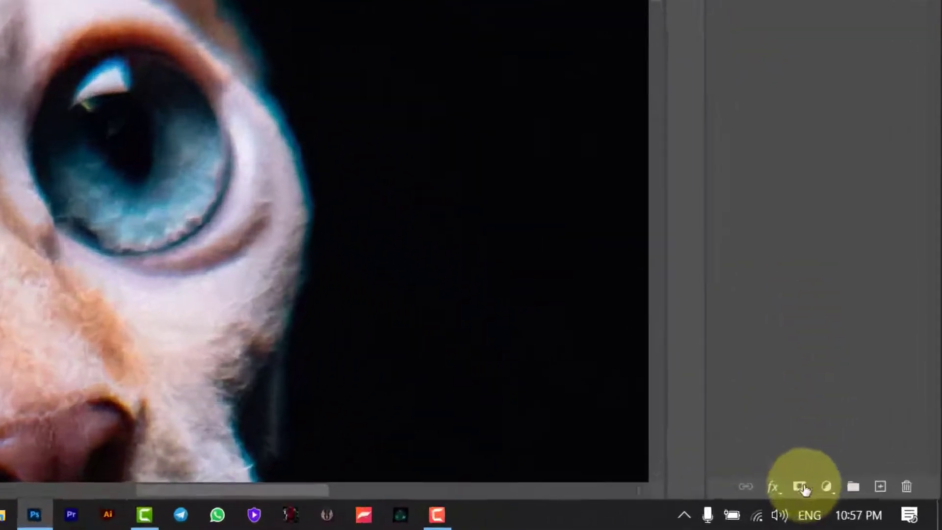
# - Add a Brightness/Contrast adjustment clipped to the eyes layer, set Brightness to 73 and invert its layer mask
pyautogui.click(871, 503)
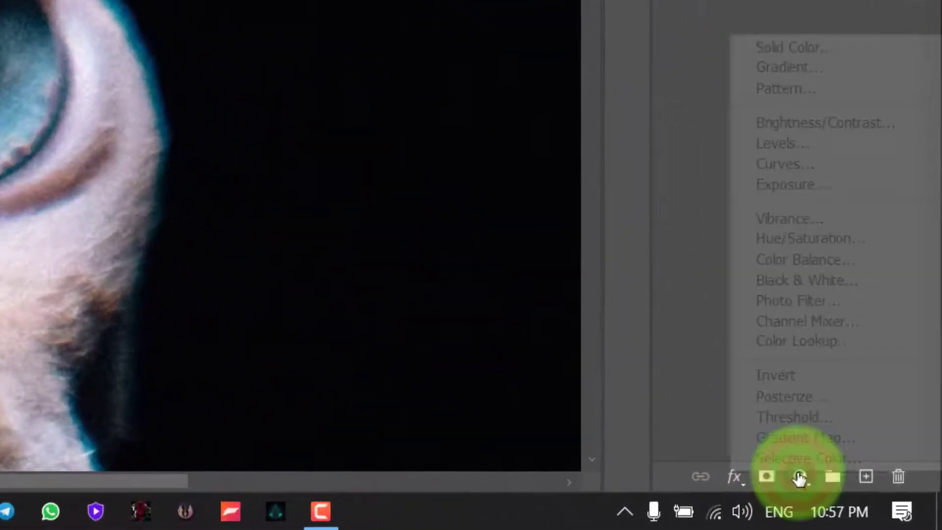
pyautogui.click(819, 124)
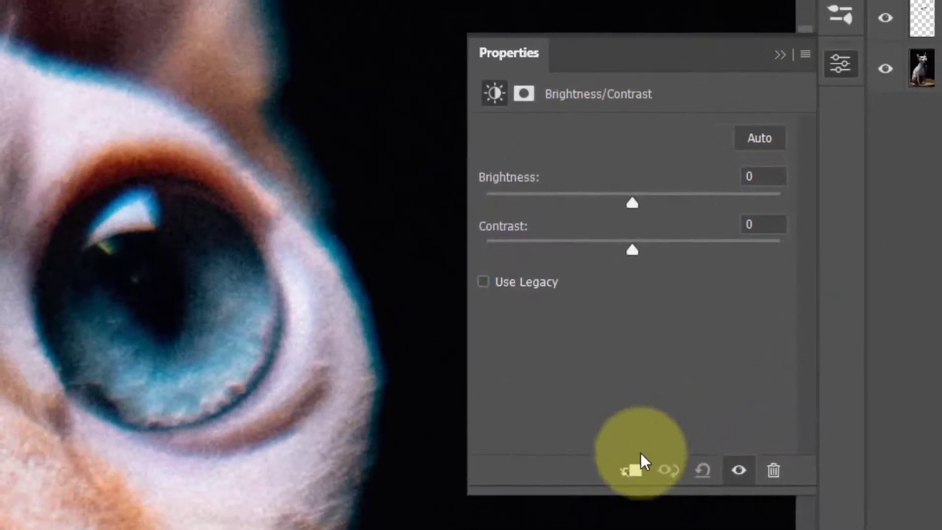
pyautogui.click(416, 231)
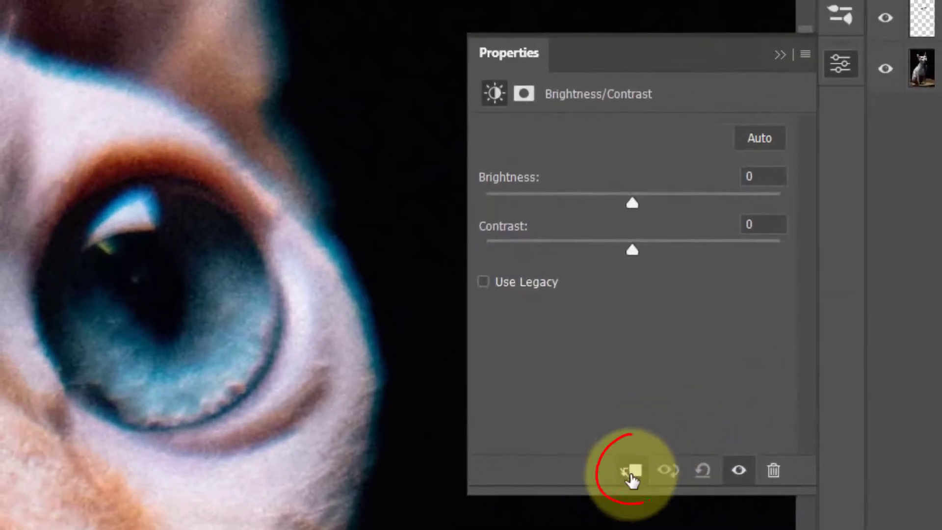
pyautogui.moveTo(630, 204); pyautogui.dragTo(702, 209)
pyautogui.click(772, 52)
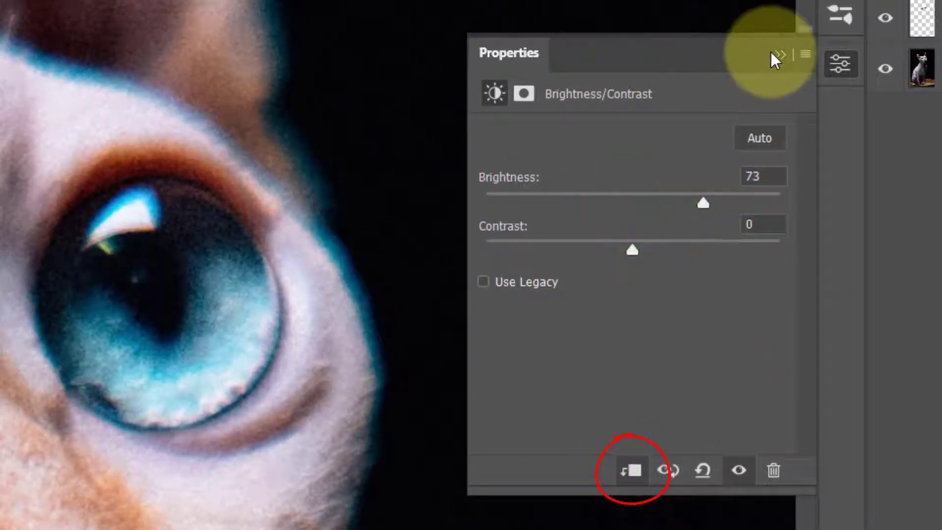
pyautogui.hotkey('ctrl', 'i')
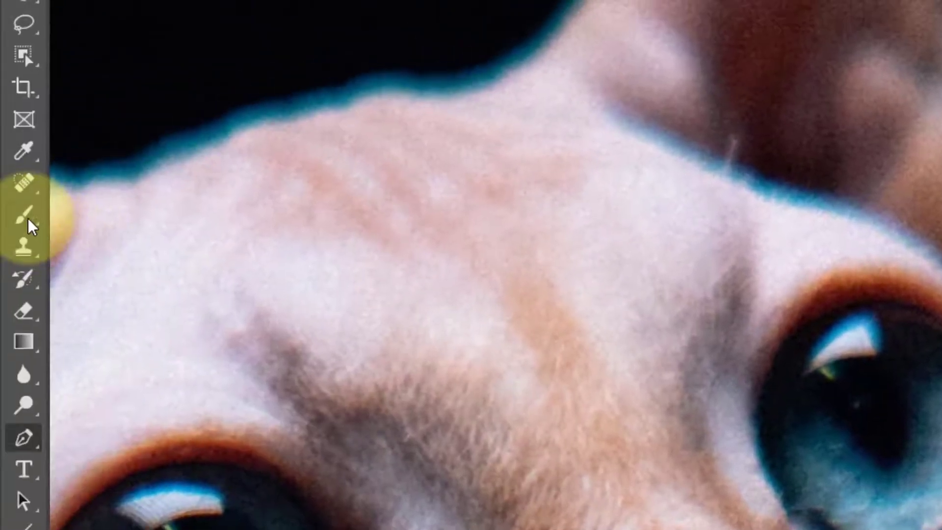
# - Set up a soft white Brush of 50 px with 0% hardness and target the Brightness/Contrast layer mask
pyautogui.click(29, 226)
pyautogui.click(176, 52)
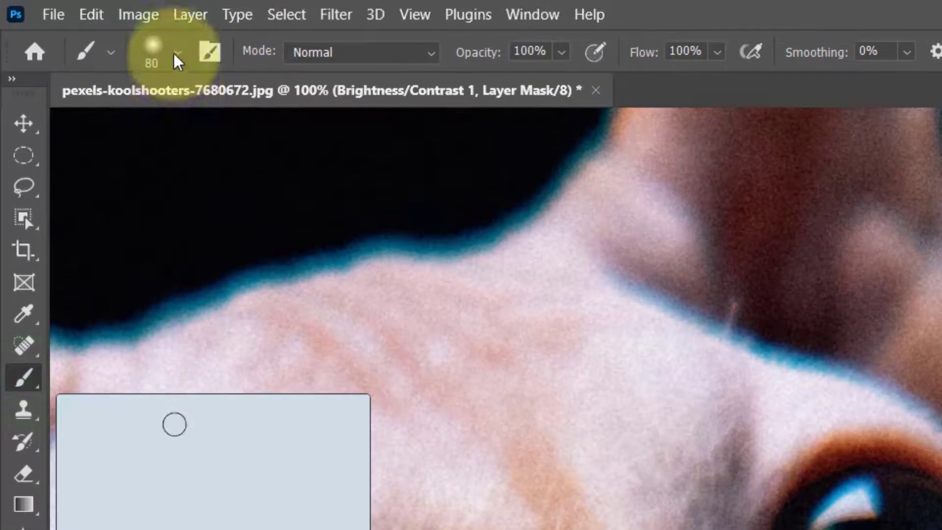
pyautogui.moveTo(138, 188)
pyautogui.mouseDown()
pyautogui.moveTo(162, 189)
pyautogui.moveTo(135, 188)
pyautogui.mouseUp()
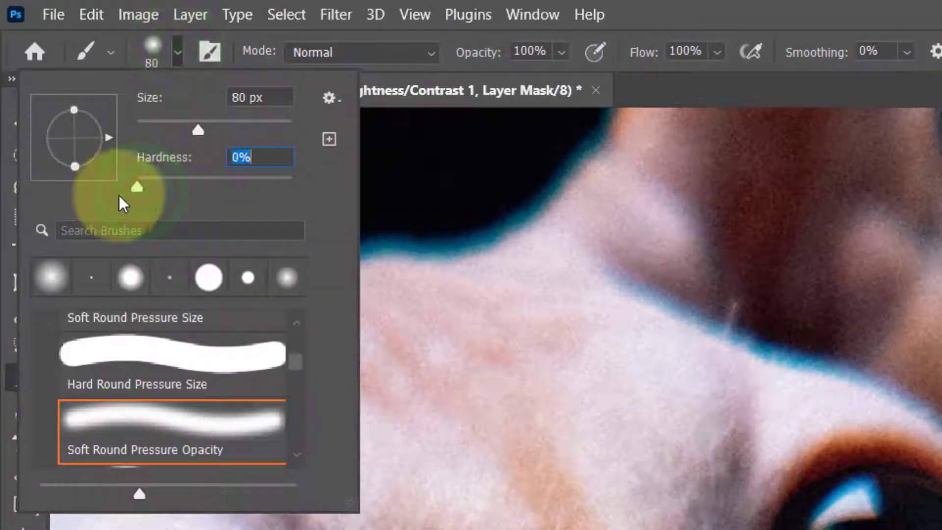
pyautogui.moveTo(193, 126)
pyautogui.mouseDown()
pyautogui.moveTo(170, 143)
pyautogui.moveTo(162, 132)
pyautogui.moveTo(175, 127)
pyautogui.mouseUp()
pyautogui.press('Return')
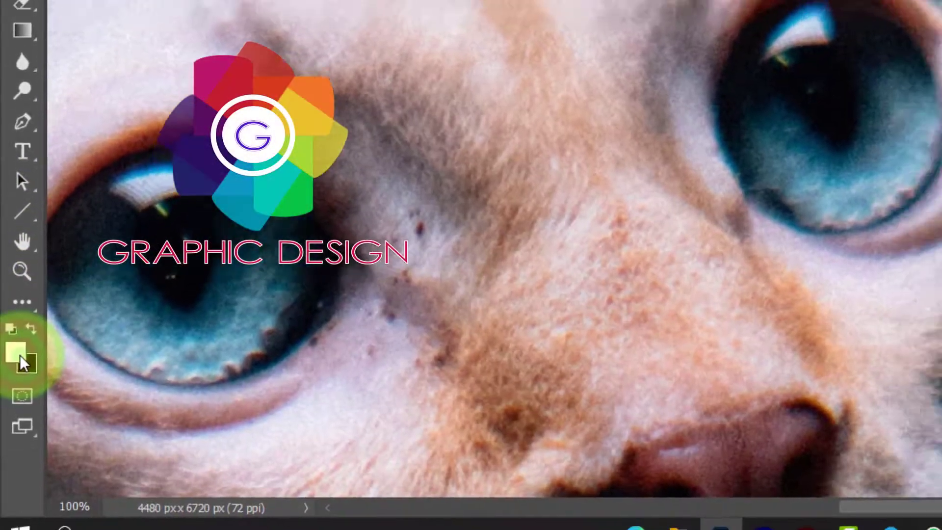
pyautogui.click(16, 414)
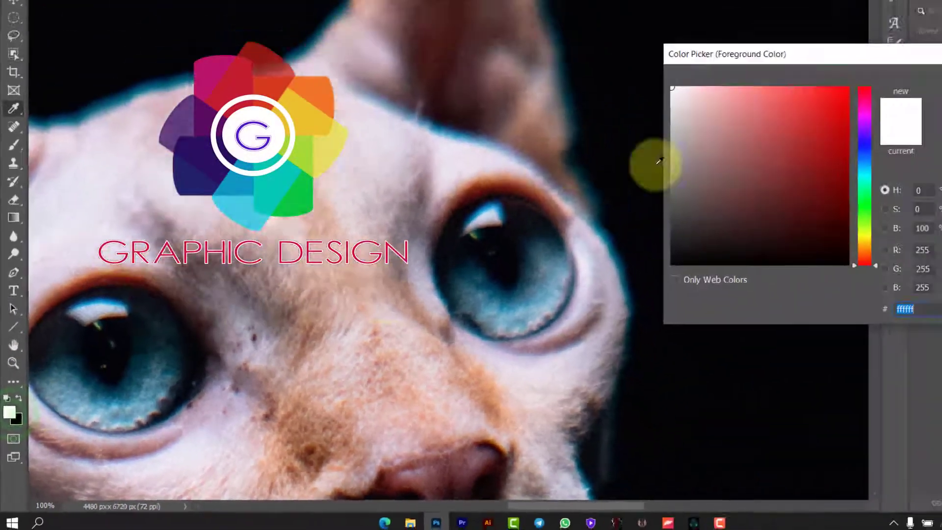
pyautogui.click(866, 133)
pyautogui.press('b')
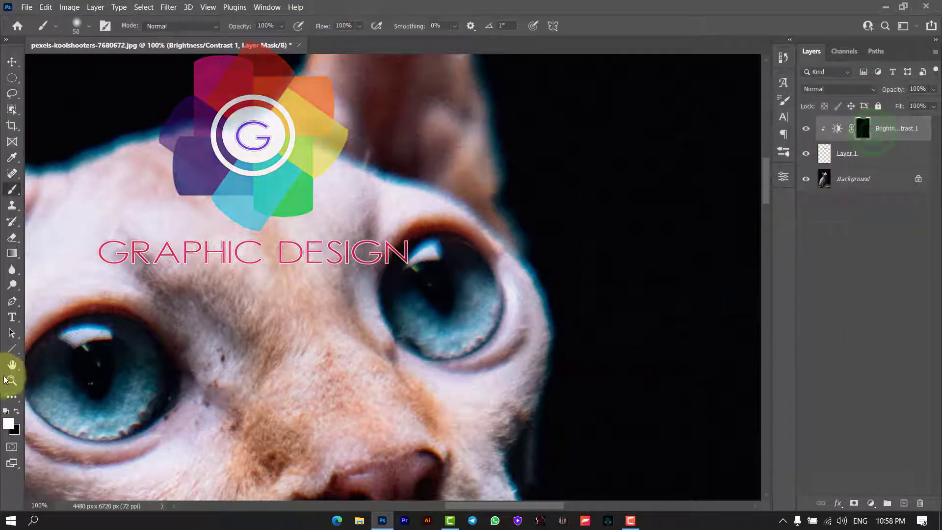
# - Paint white on the mask over the left-hand eye's iris and highlight to brighten them, and compare with the adjustment hidden
pyautogui.keyDown('alt'); pyautogui.scroll(2, 95, 382); pyautogui.keyUp('alt')
pyautogui.keyDown('alt'); pyautogui.scroll(3, 95, 383); pyautogui.keyUp('alt')
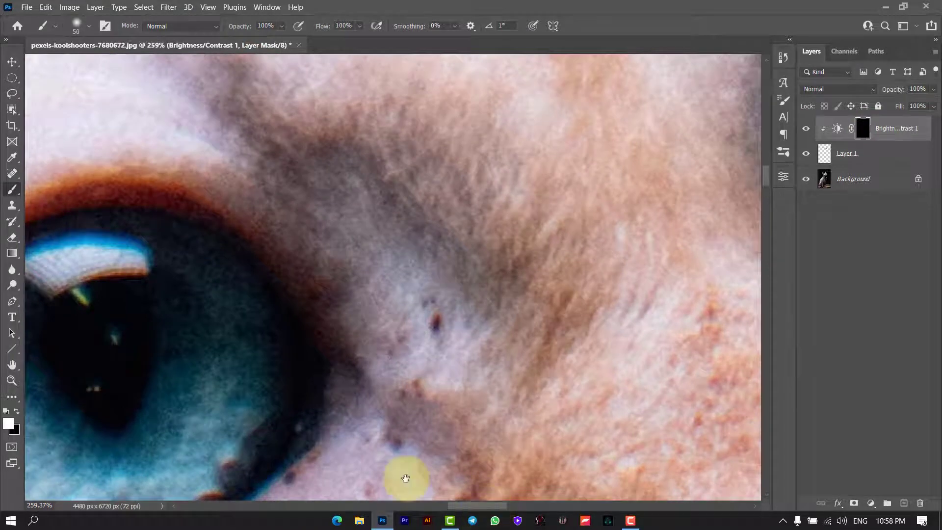
pyautogui.moveTo(307, 374)
pyautogui.mouseDown()
pyautogui.moveTo(408, 325)
pyautogui.moveTo(462, 319)
pyautogui.mouseUp()
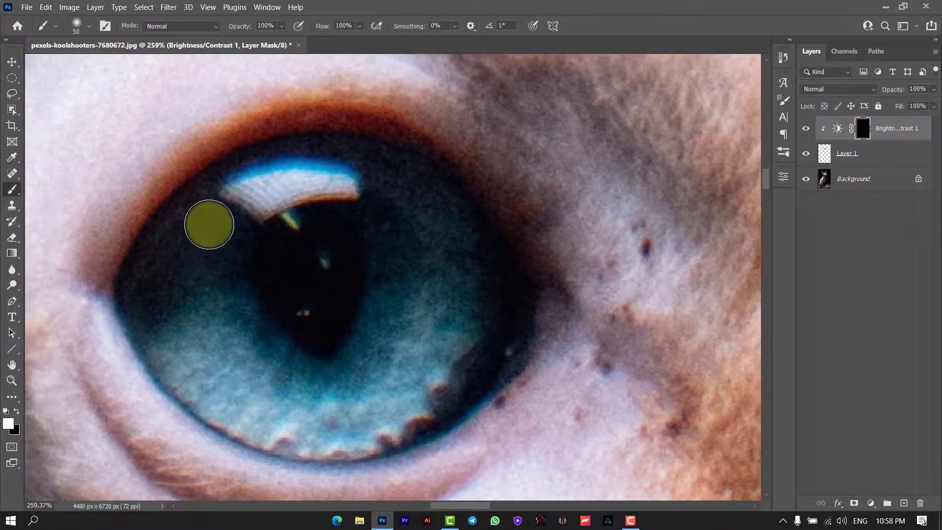
pyautogui.moveTo(210, 239)
pyautogui.mouseDown()
pyautogui.moveTo(197, 283)
pyautogui.moveTo(218, 350)
pyautogui.moveTo(247, 380)
pyautogui.moveTo(285, 394)
pyautogui.moveTo(352, 400)
pyautogui.moveTo(417, 358)
pyautogui.moveTo(435, 277)
pyautogui.moveTo(417, 216)
pyautogui.moveTo(380, 181)
pyautogui.mouseUp()
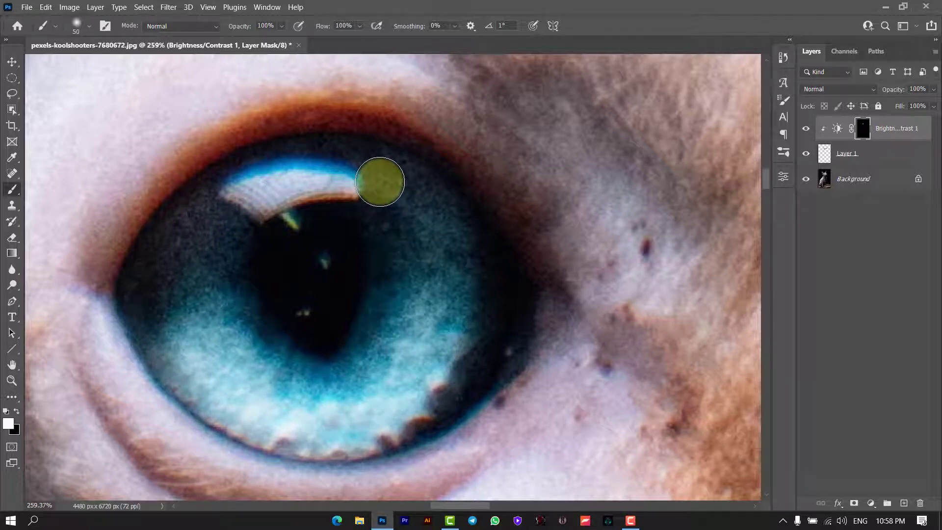
pyautogui.moveTo(352, 169)
pyautogui.mouseDown()
pyautogui.moveTo(256, 182)
pyautogui.moveTo(209, 229)
pyautogui.moveTo(195, 259)
pyautogui.moveTo(195, 299)
pyautogui.moveTo(235, 363)
pyautogui.moveTo(201, 308)
pyautogui.moveTo(227, 342)
pyautogui.moveTo(178, 300)
pyautogui.moveTo(173, 277)
pyautogui.moveTo(229, 353)
pyautogui.mouseUp()
pyautogui.moveTo(436, 349)
pyautogui.mouseDown()
pyautogui.moveTo(454, 271)
pyautogui.moveTo(447, 301)
pyautogui.moveTo(427, 224)
pyautogui.moveTo(430, 284)
pyautogui.mouseUp()
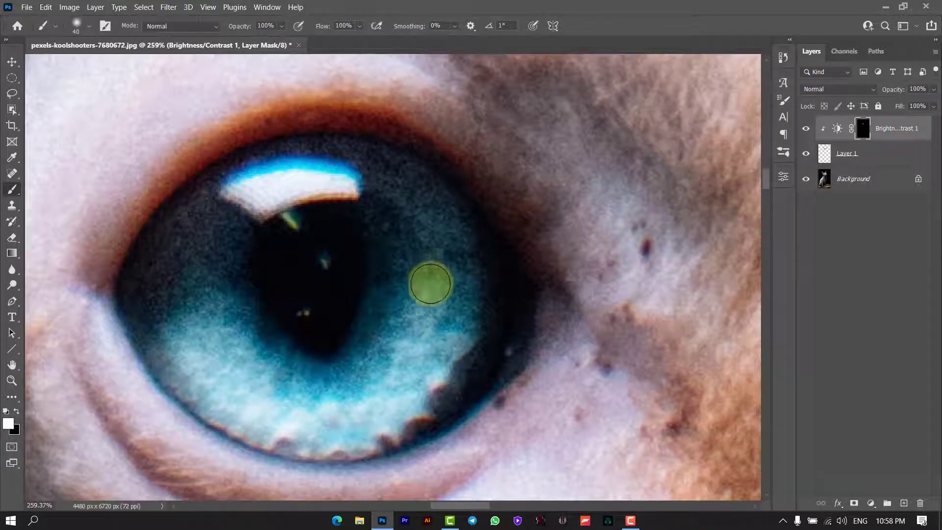
pyautogui.click(805, 129)
pyautogui.click(806, 129)
pyautogui.click(806, 129)
pyautogui.click(807, 130)
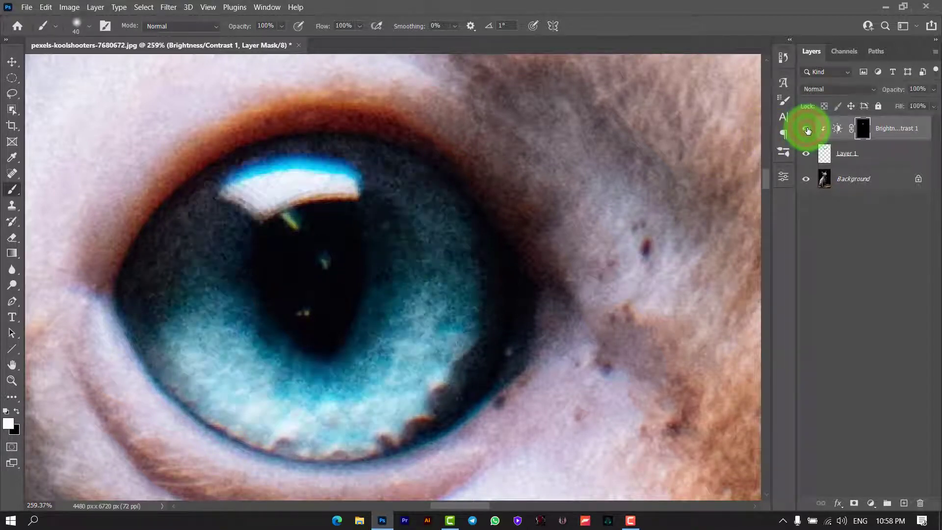
# - Paint white on the Brightness/Contrast mask over the iris of the cat's right-hand eye to brighten it
pyautogui.moveTo(467, 506); pyautogui.dragTo(534, 487)
pyautogui.scroll(2, 456, 363)
pyautogui.scroll(4, 449, 352)
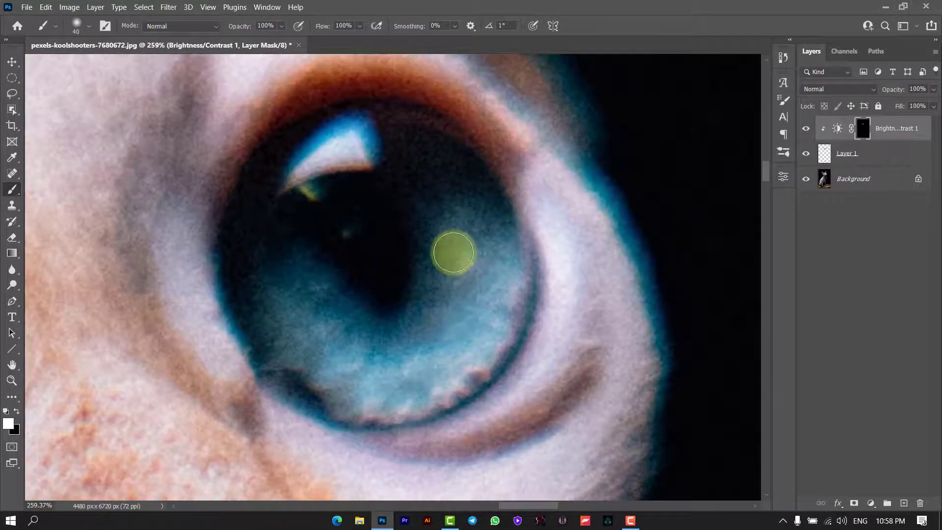
pyautogui.moveTo(465, 215)
pyautogui.mouseDown()
pyautogui.moveTo(466, 297)
pyautogui.moveTo(444, 343)
pyautogui.moveTo(419, 357)
pyautogui.moveTo(387, 363)
pyautogui.moveTo(347, 350)
pyautogui.moveTo(308, 319)
pyautogui.moveTo(278, 265)
pyautogui.mouseUp()
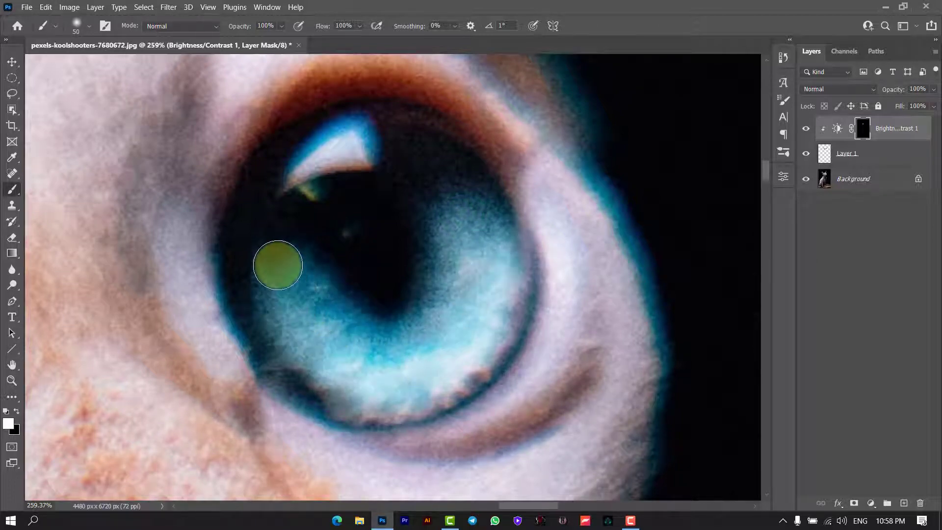
# - Paint white on the Brightness/Contrast mask over the right-hand eye's upper iris and highlight with a 35 px brush, and compare with the adjustment hidden
pyautogui.moveTo(269, 231); pyautogui.dragTo(271, 207)
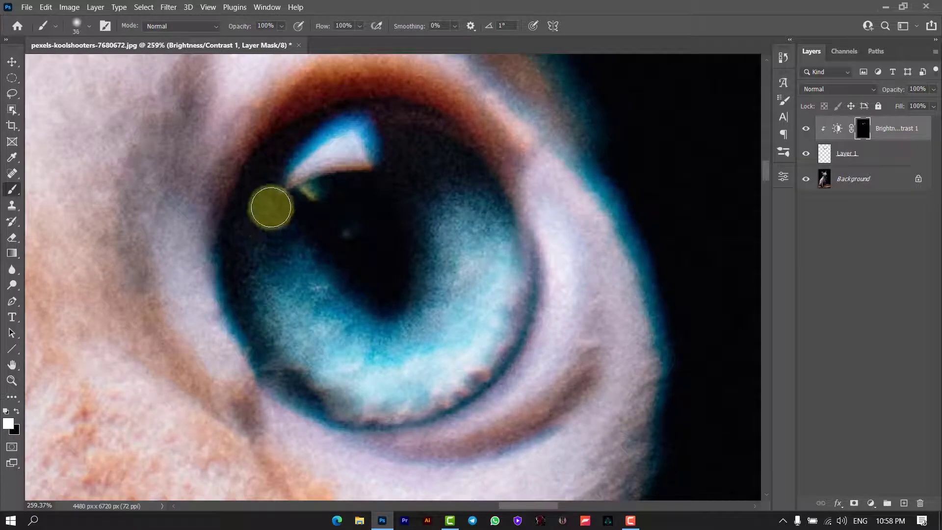
pyautogui.moveTo(304, 157)
pyautogui.mouseDown()
pyautogui.moveTo(356, 145)
pyautogui.moveTo(407, 163)
pyautogui.mouseUp()
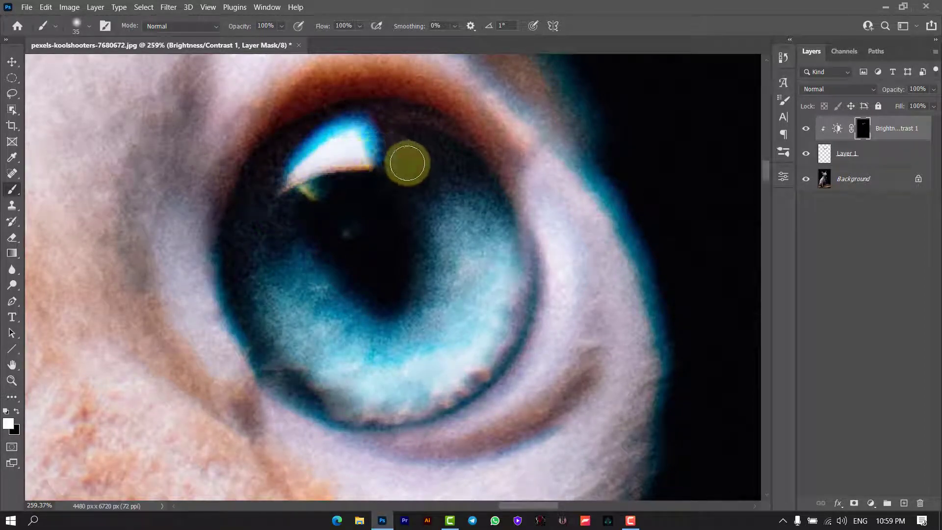
pyautogui.click(805, 129)
# - Add a Hue/Saturation adjustment clipped to the eyes layer, with Hue -72 and Saturation +2
pyautogui.hotkey('ctrl', '-')
pyautogui.hotkey('ctrl', '-')
pyautogui.hotkey('ctrl', '-')
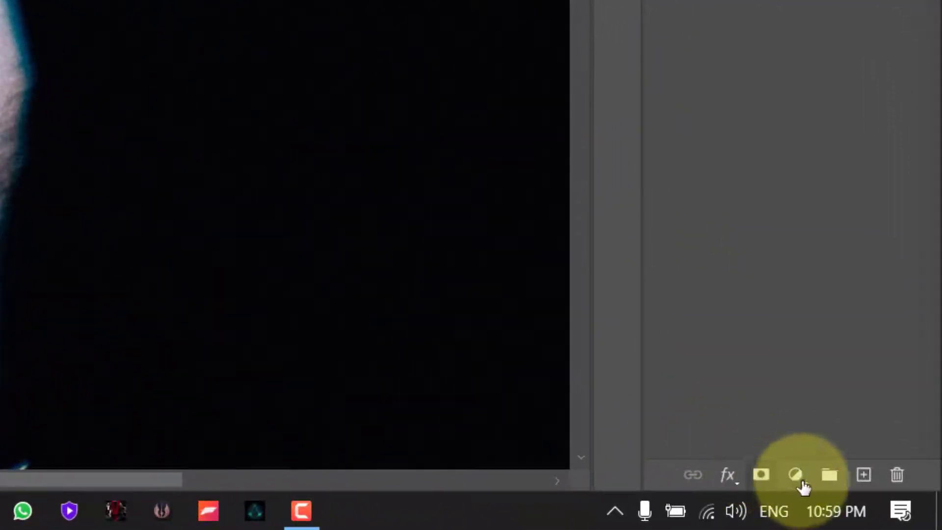
pyautogui.click(828, 487)
pyautogui.click(827, 229)
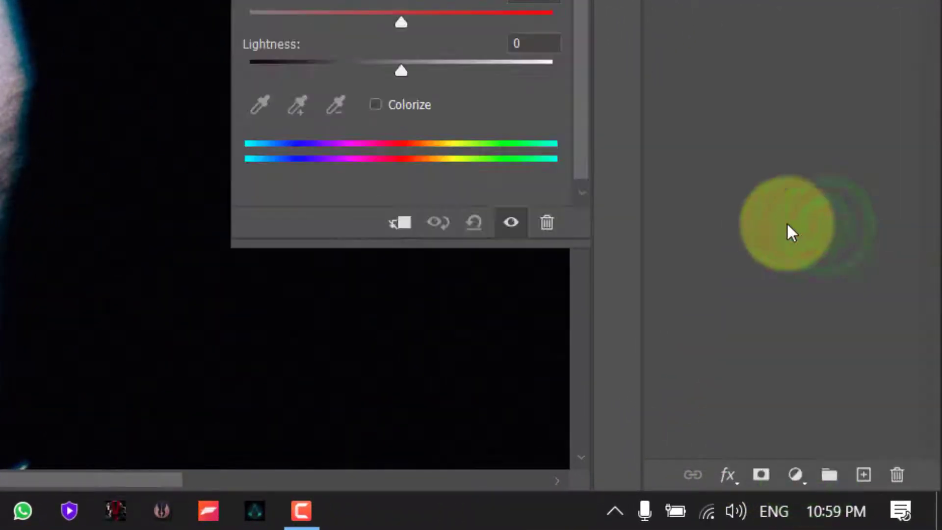
pyautogui.click(413, 238)
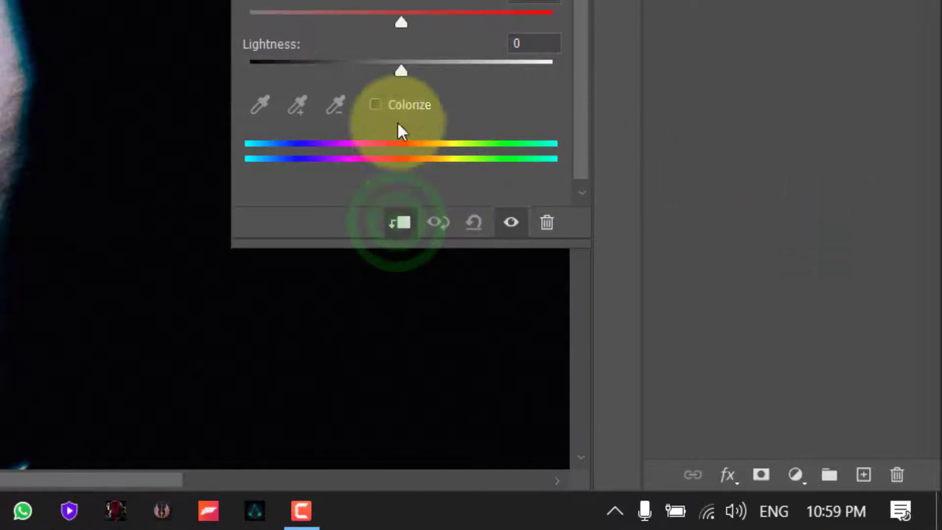
pyautogui.click(526, 84)
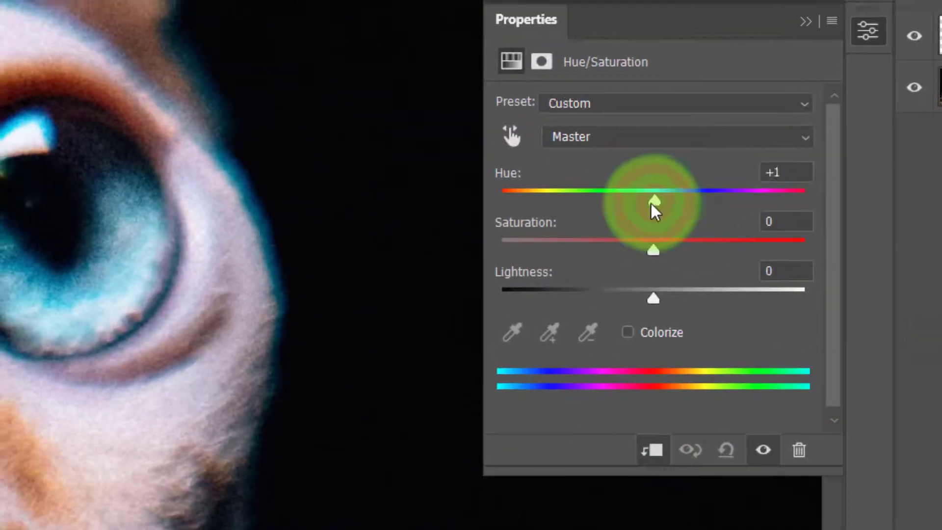
pyautogui.moveTo(655, 211); pyautogui.dragTo(608, 240)
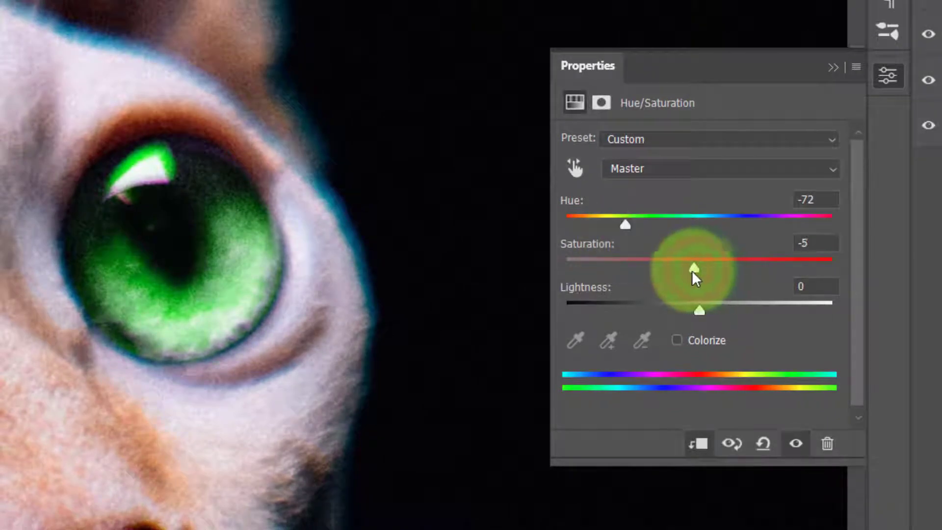
pyautogui.moveTo(693, 277); pyautogui.dragTo(694, 304)
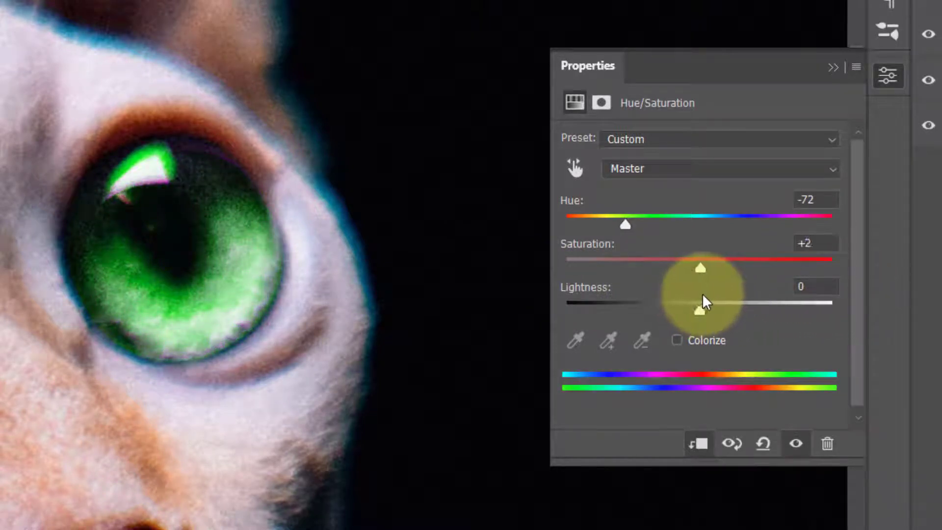
pyautogui.click(833, 67)
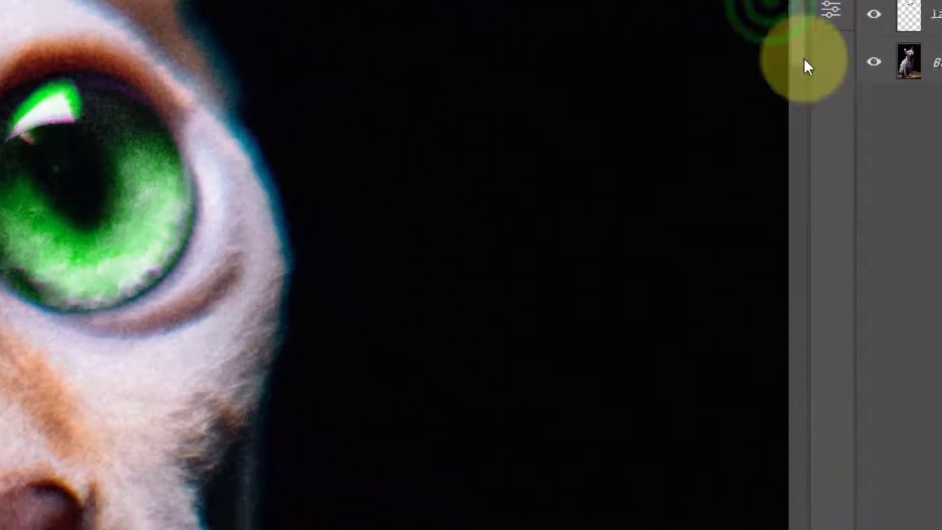
# - Add a second clipped Hue/Saturation adjustment with Hue -86 and invert its layer mask
pyautogui.click(797, 483)
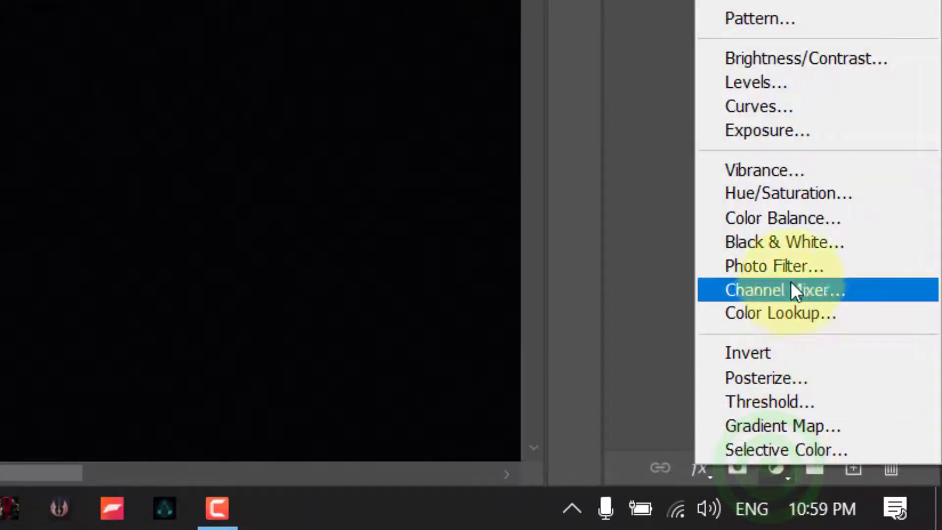
pyautogui.click(788, 193)
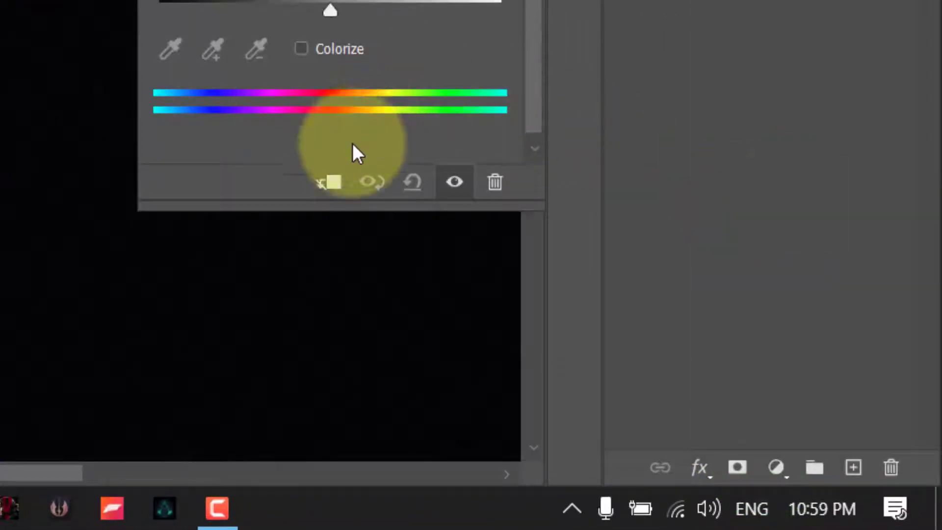
pyautogui.click(334, 182)
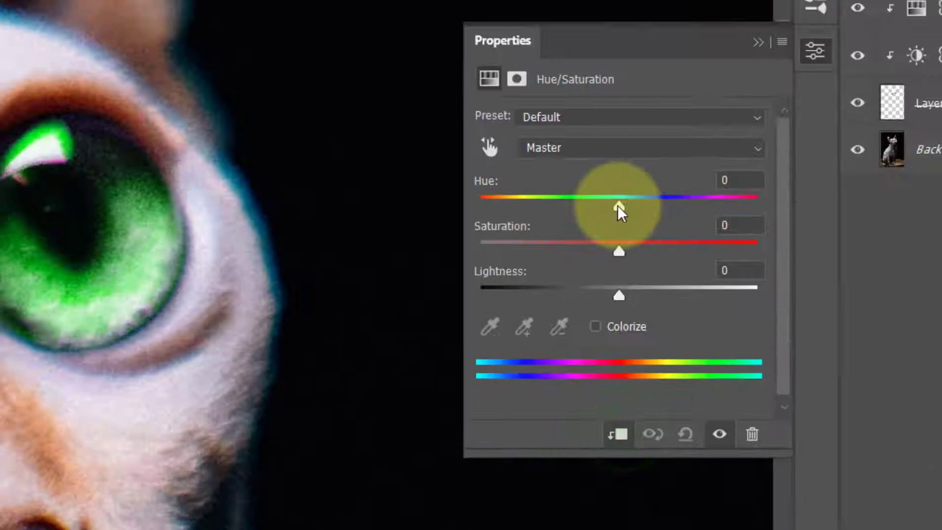
pyautogui.moveTo(617, 205); pyautogui.dragTo(585, 279)
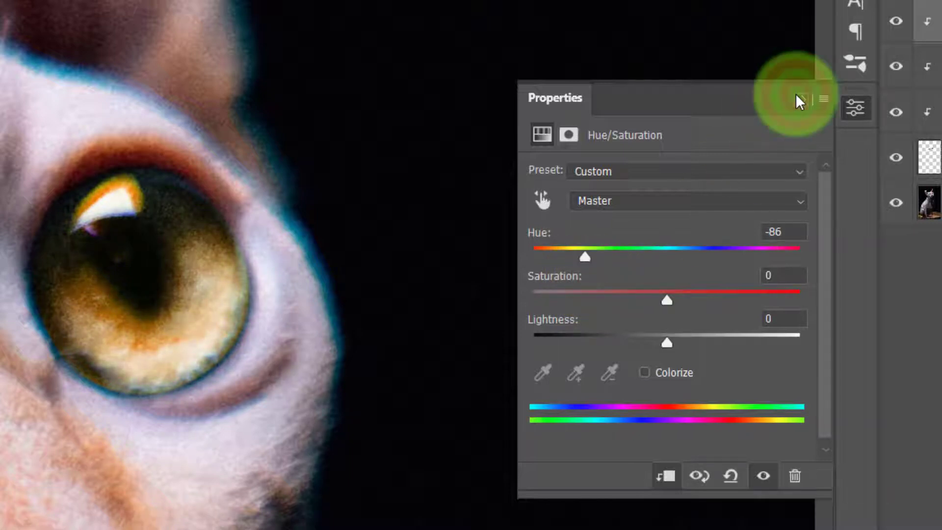
pyautogui.click(796, 97)
pyautogui.hotkey('ctrl', 'i')
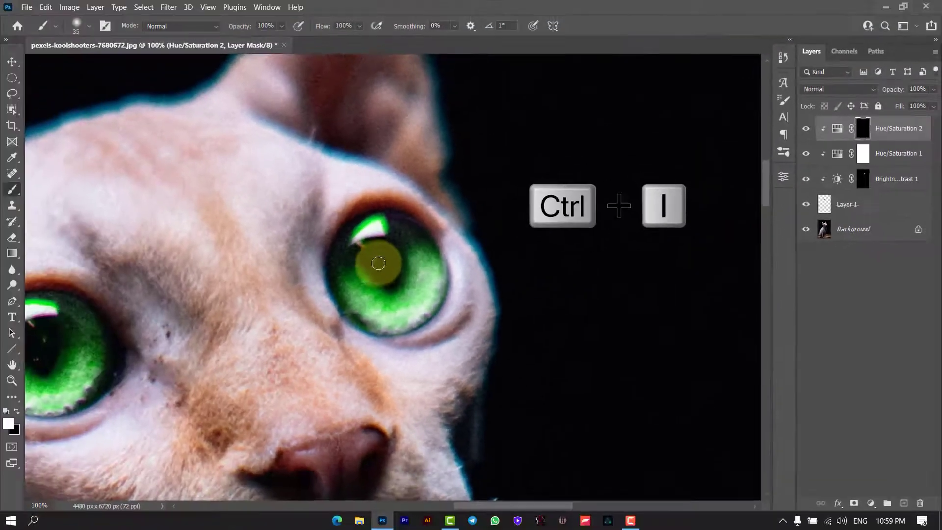
# - Try painting white at full opacity around the right-hand eye's pupil on the second Hue/Saturation mask, and undo the stroke
pyautogui.scroll(5, 136, 271)
pyautogui.scroll(3, 402, 285)
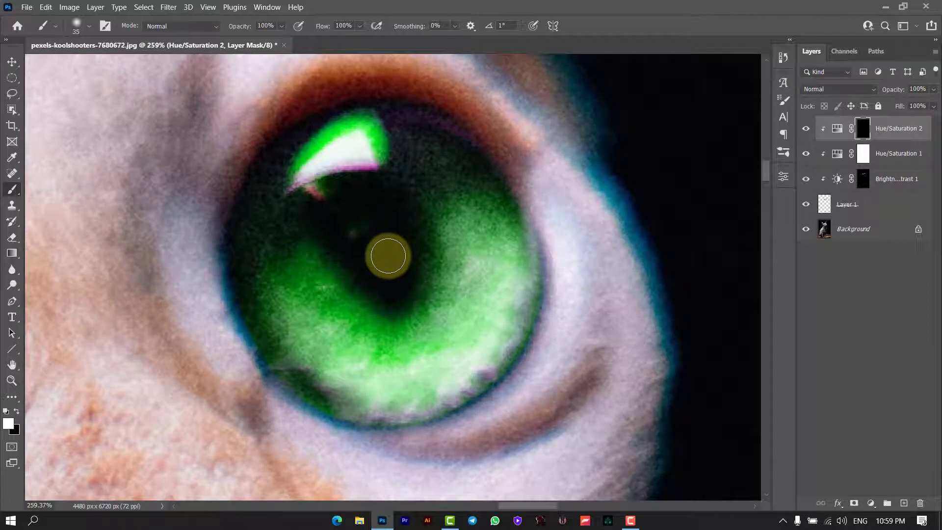
pyautogui.moveTo(388, 255)
pyautogui.mouseDown()
pyautogui.moveTo(344, 240)
pyautogui.moveTo(383, 282)
pyautogui.moveTo(401, 276)
pyautogui.moveTo(414, 241)
pyautogui.mouseUp()
pyautogui.press(']')
pyautogui.press(']')
pyautogui.press(']')
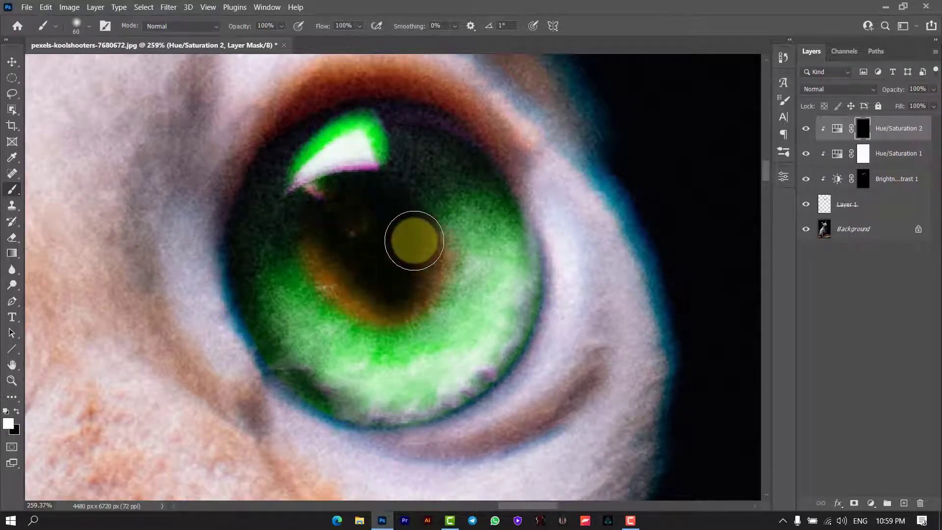
pyautogui.hotkey('ctrl', 'z')
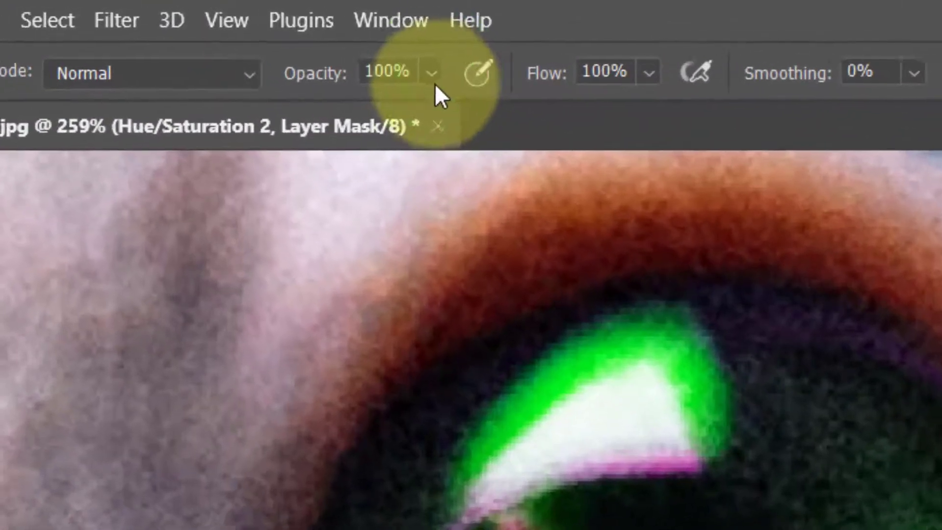
# - Lower the brush opacity to 43% and paint white with a 125 px brush around the right-hand eye's pupil on the second Hue/Saturation mask
pyautogui.click(282, 28)
pyautogui.moveTo(286, 35); pyautogui.dragTo(280, 40)
pyautogui.moveTo(432, 112); pyautogui.dragTo(382, 116)
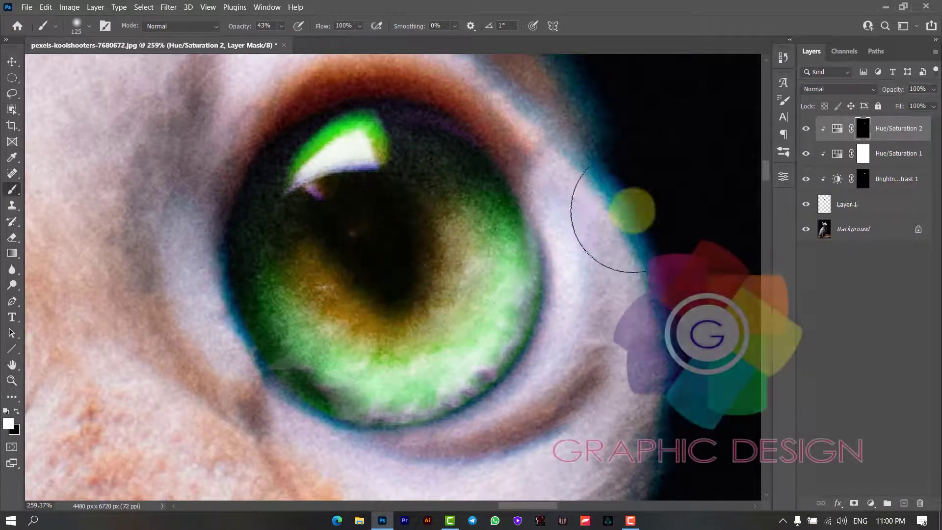
pyautogui.click(805, 129)
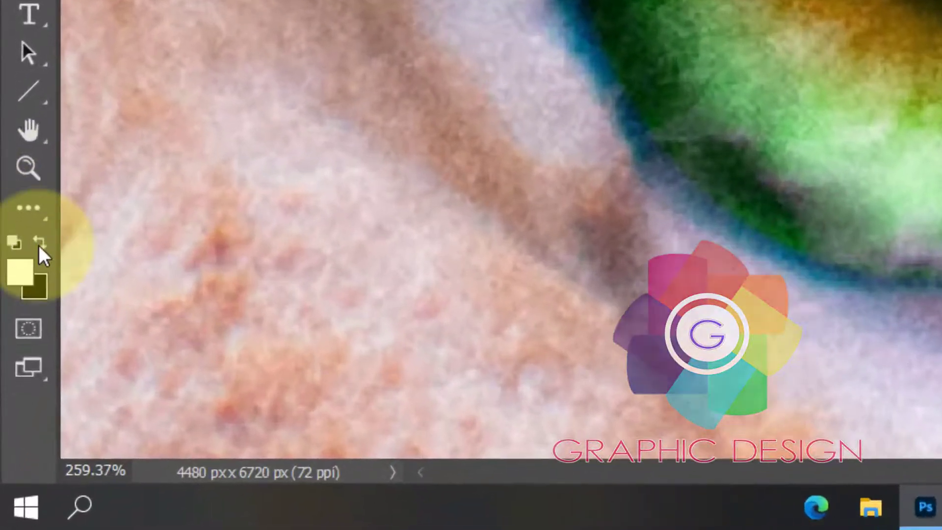
# - With white as the foreground colour, paint around the left-hand eye's pupil on the second Hue/Saturation mask
pyautogui.click(17, 411)
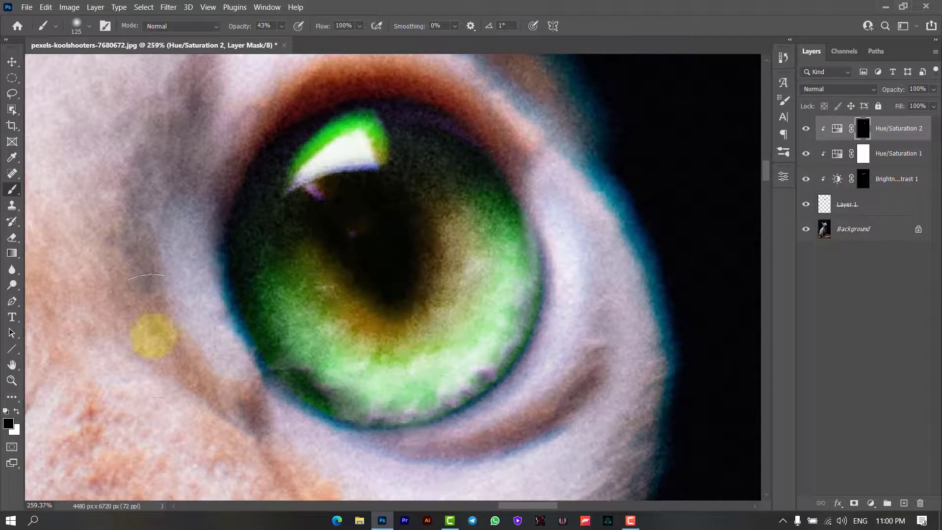
pyautogui.click(17, 411)
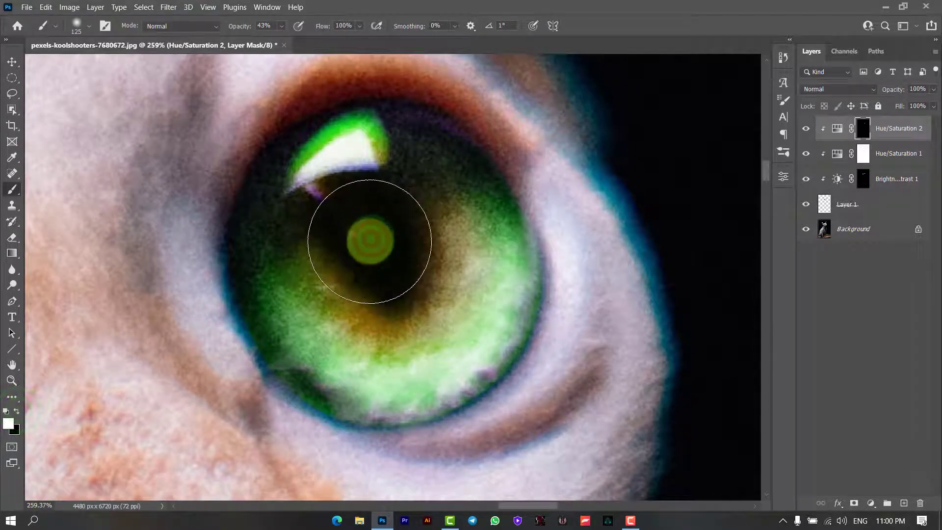
pyautogui.moveTo(152, 377); pyautogui.dragTo(711, 208)
pyautogui.moveTo(136, 324); pyautogui.dragTo(473, 363)
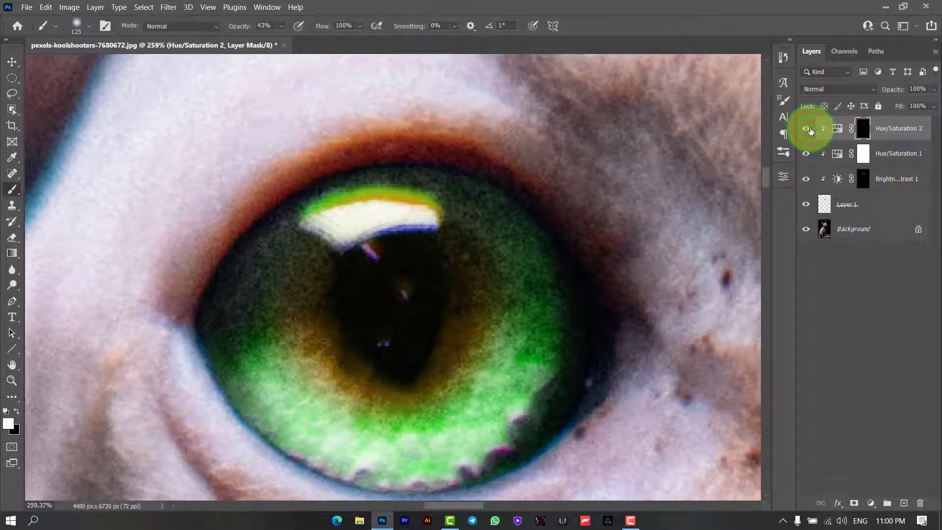
# - Add a third Hue/Saturation adjustment with Hue +127, clip it to the layers below and invert its layer mask
pyautogui.hotkey('ctrl', '-')
pyautogui.hotkey('ctrl', '-')
pyautogui.hotkey('ctrl', '-')
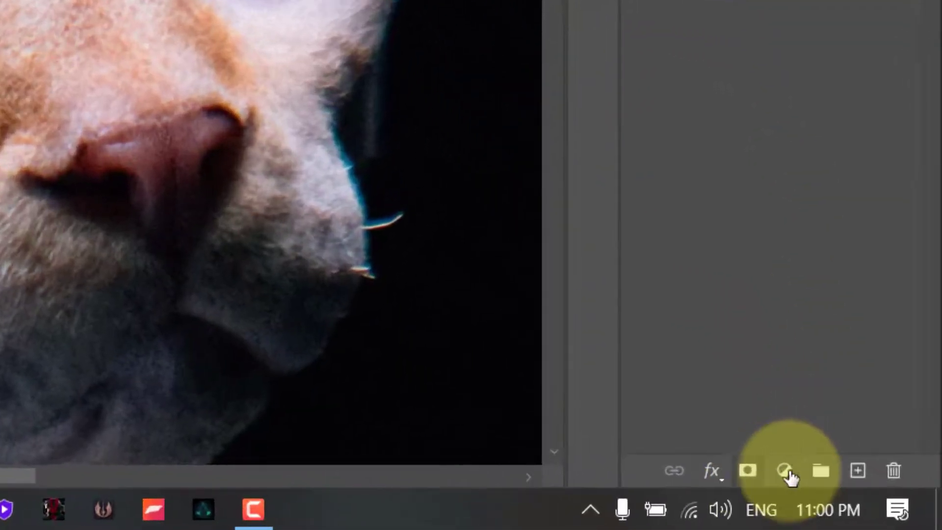
pyautogui.click(822, 484)
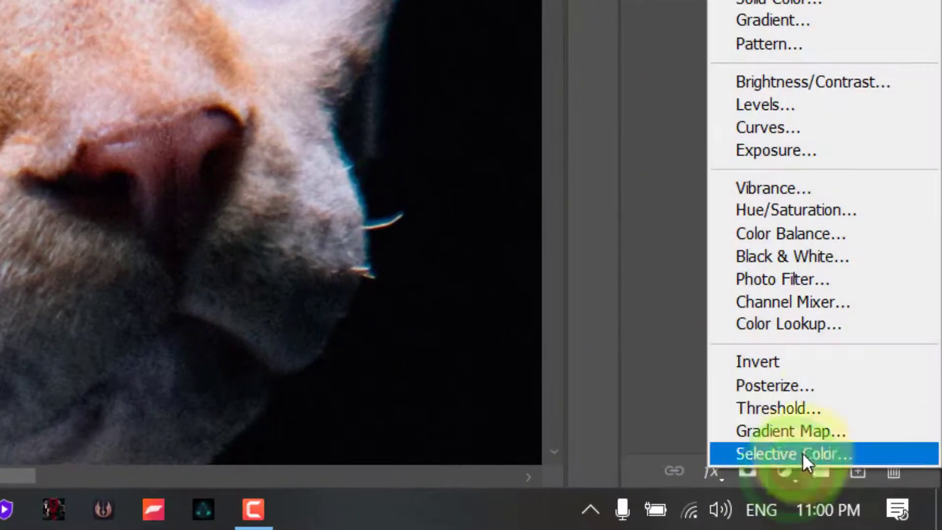
pyautogui.click(822, 209)
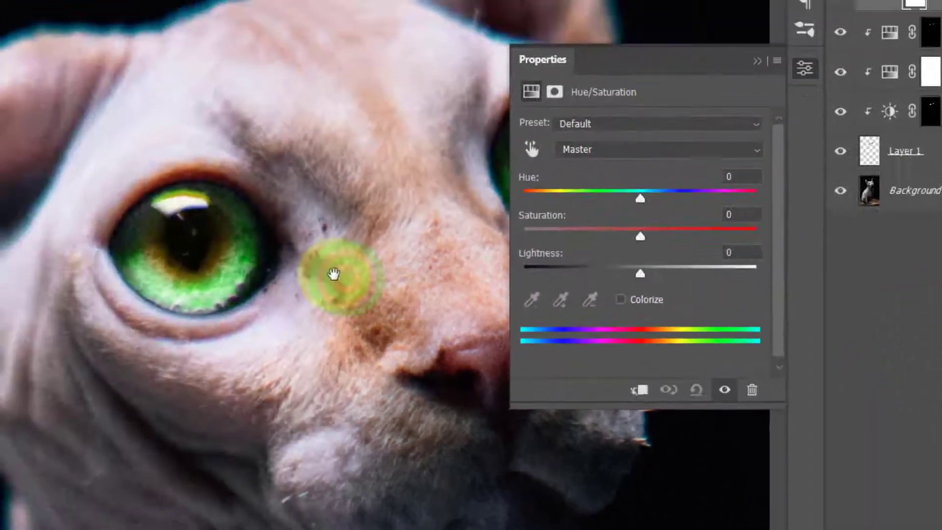
pyautogui.moveTo(333, 273); pyautogui.dragTo(225, 273)
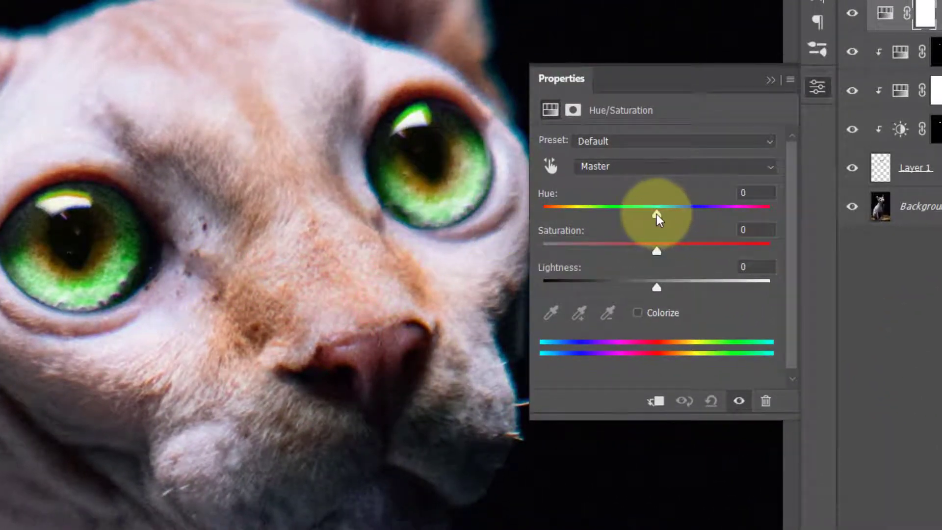
pyautogui.moveTo(656, 214); pyautogui.dragTo(737, 216)
pyautogui.click(656, 401)
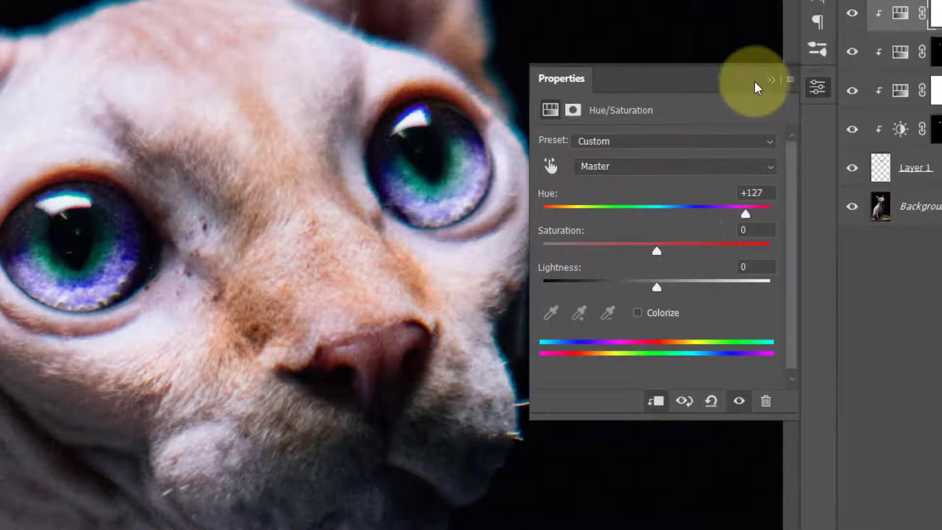
pyautogui.click(767, 81)
pyautogui.hotkey('ctrl', 'i')
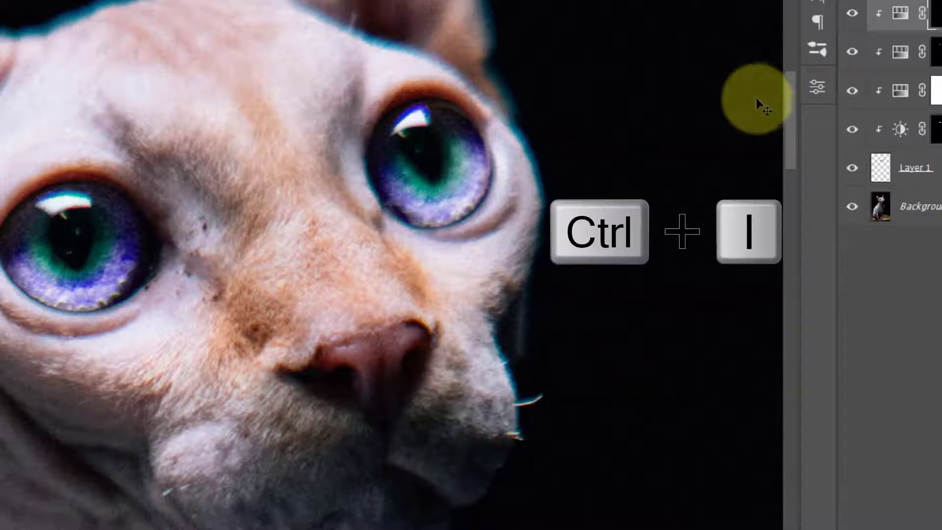
# - Set the brush to 60 px and 72% opacity, and paint white along the right-hand iris's outer rim on the third Hue/Saturation mask
pyautogui.scroll(6, 568, 234)
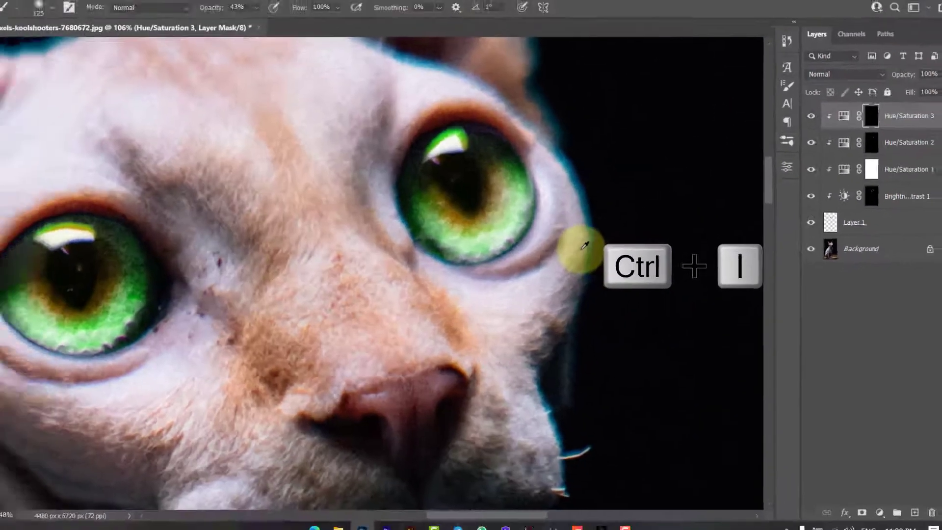
pyautogui.scroll(4, 471, 157)
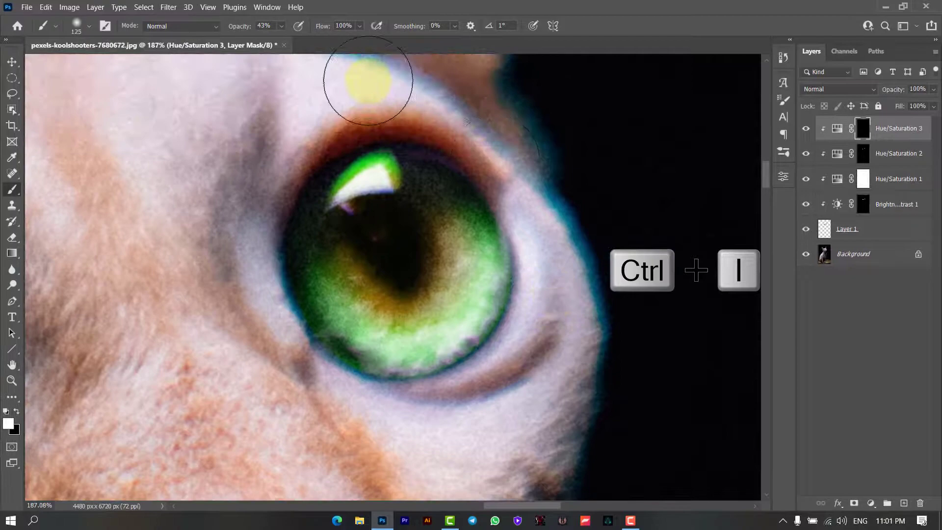
pyautogui.press('[')
pyautogui.press('[')
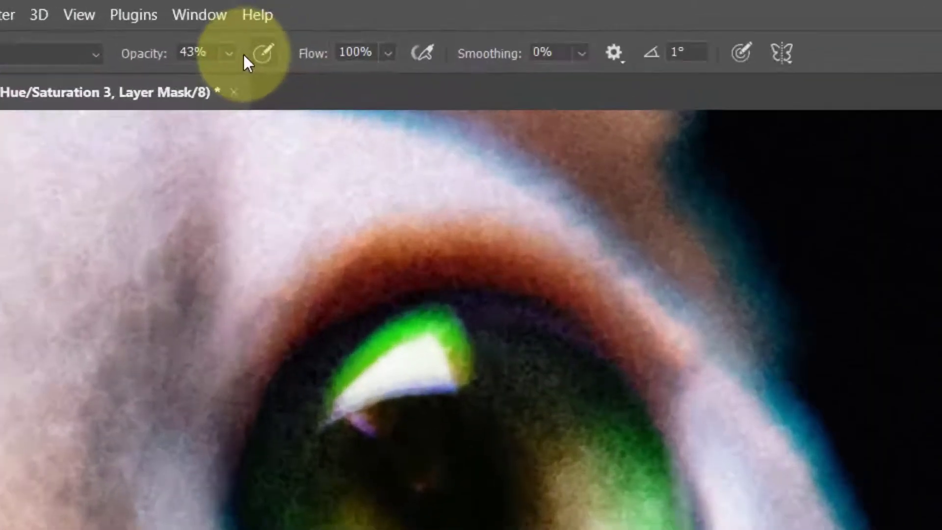
pyautogui.click(281, 26)
pyautogui.moveTo(288, 38); pyautogui.dragTo(299, 38)
pyautogui.moveTo(249, 96); pyautogui.dragTo(260, 99)
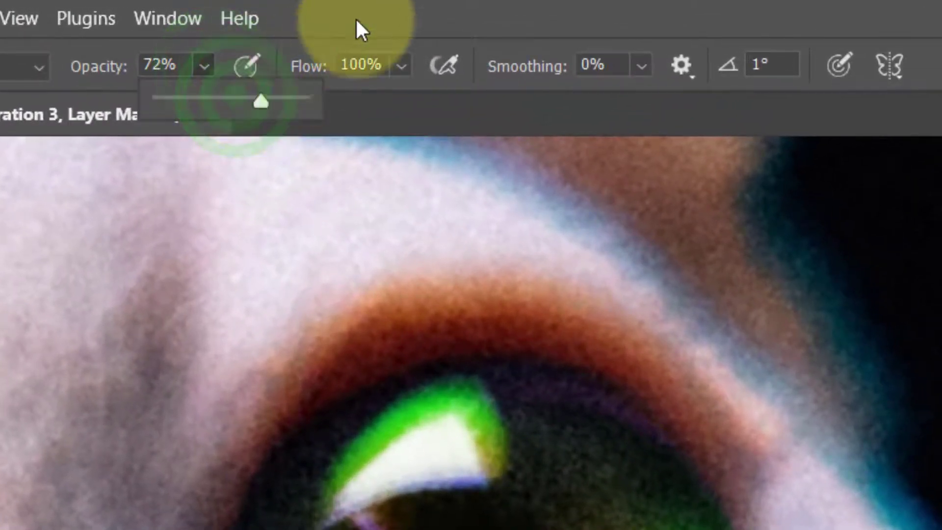
pyautogui.click(353, 20)
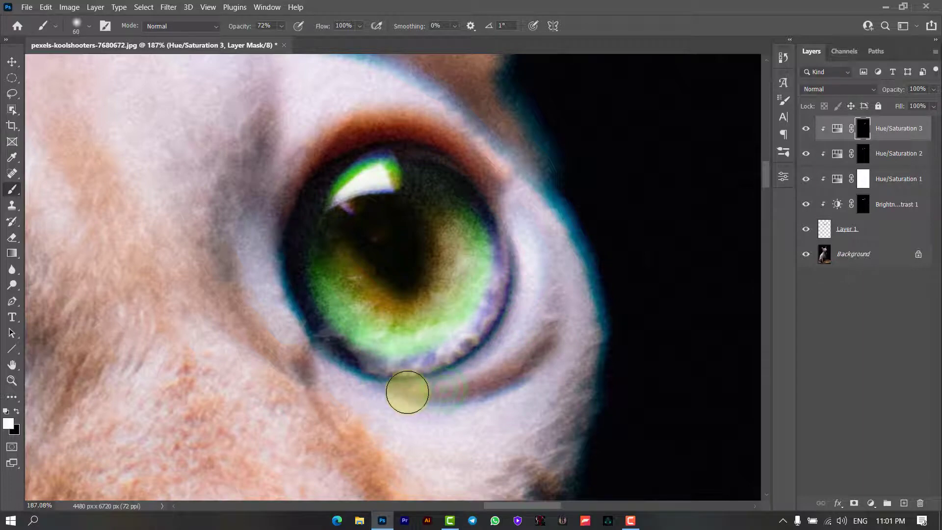
# - Paint white around the left-hand iris's outer rim on the third Hue/Saturation mask with the 60 px brush at 72% opacity
pyautogui.press('space')
pyautogui.moveTo(137, 378)
pyautogui.mouseDown()
pyautogui.moveTo(584, 275)
pyautogui.moveTo(868, 227)
pyautogui.mouseUp()
pyautogui.moveTo(400, 369); pyautogui.dragTo(336, 388)
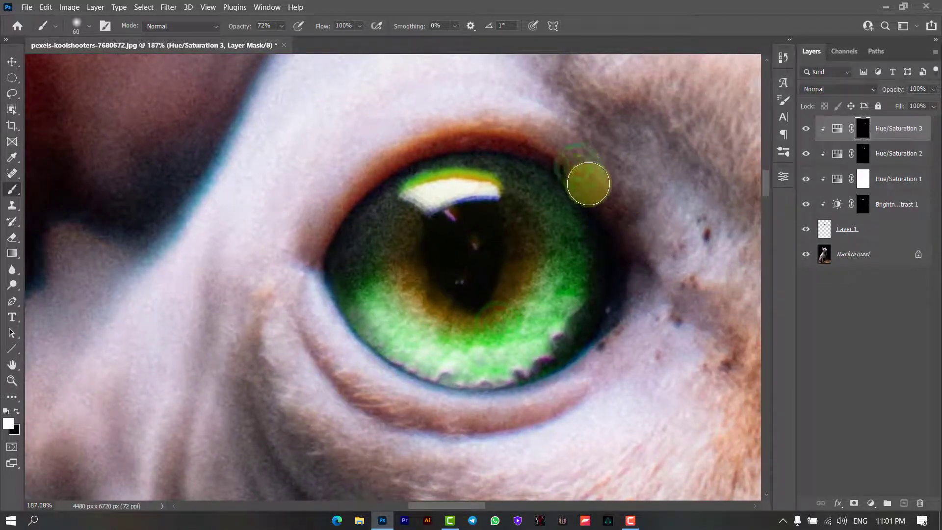
pyautogui.click(618, 259)
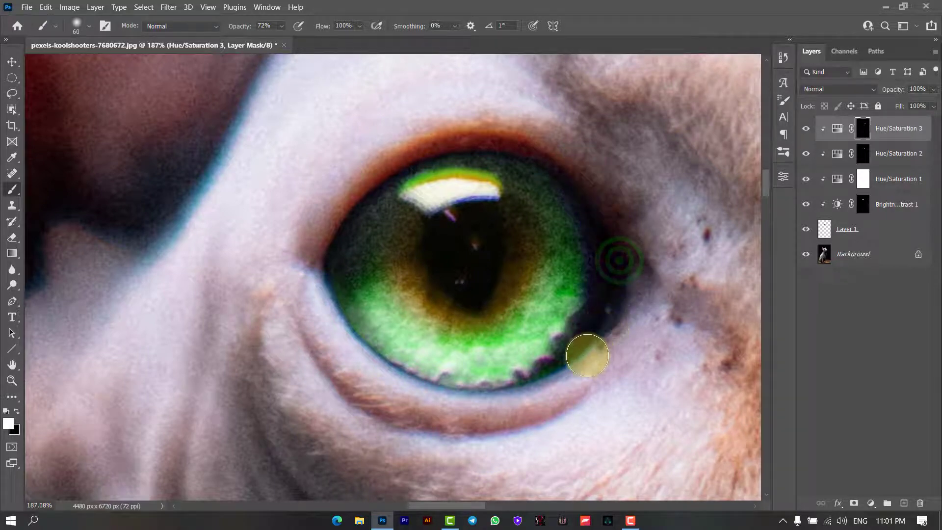
pyautogui.moveTo(586, 348)
pyautogui.mouseDown()
pyautogui.moveTo(535, 393)
pyautogui.moveTo(478, 409)
pyautogui.moveTo(431, 407)
pyautogui.moveTo(460, 408)
pyautogui.moveTo(382, 386)
pyautogui.mouseUp()
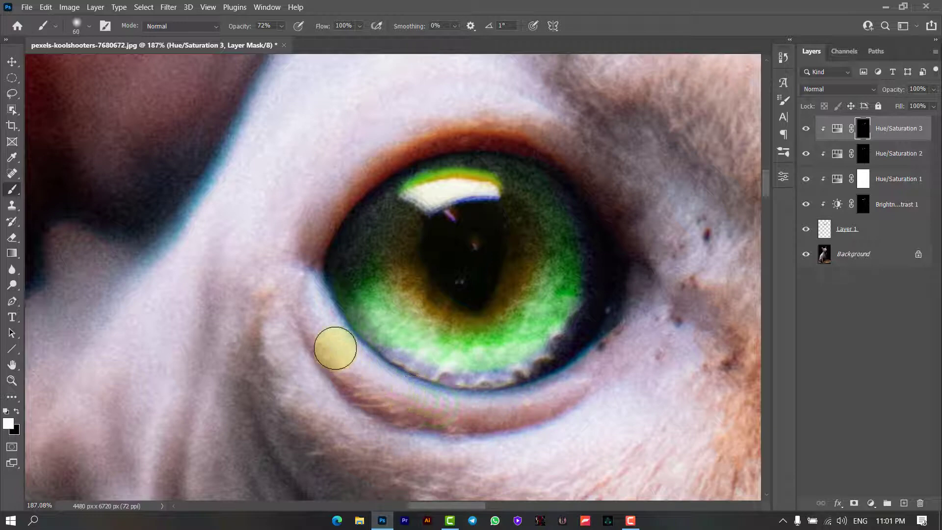
pyautogui.moveTo(315, 299)
pyautogui.mouseDown()
pyautogui.moveTo(311, 267)
pyautogui.moveTo(342, 185)
pyautogui.mouseUp()
pyautogui.moveTo(334, 199)
pyautogui.mouseDown()
pyautogui.moveTo(385, 154)
pyautogui.moveTo(469, 125)
pyautogui.moveTo(520, 134)
pyautogui.mouseUp()
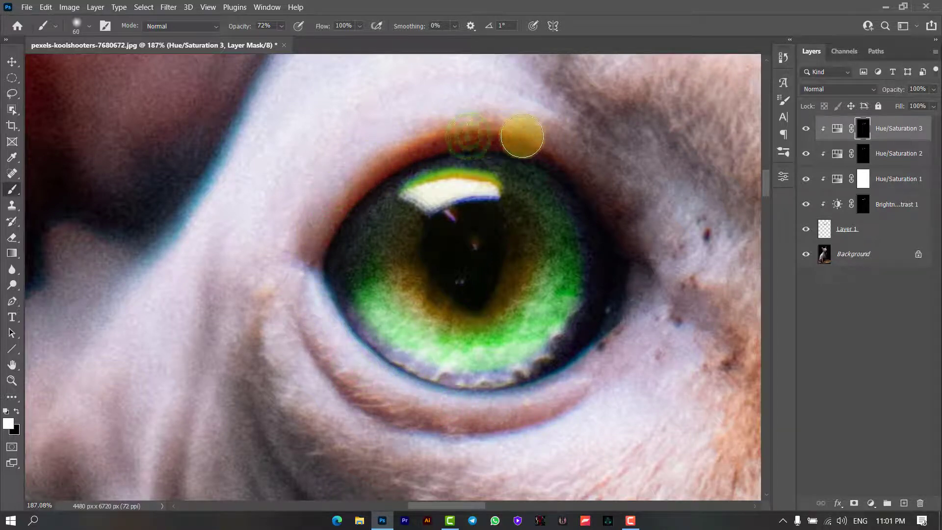
pyautogui.moveTo(396, 138); pyautogui.dragTo(325, 194)
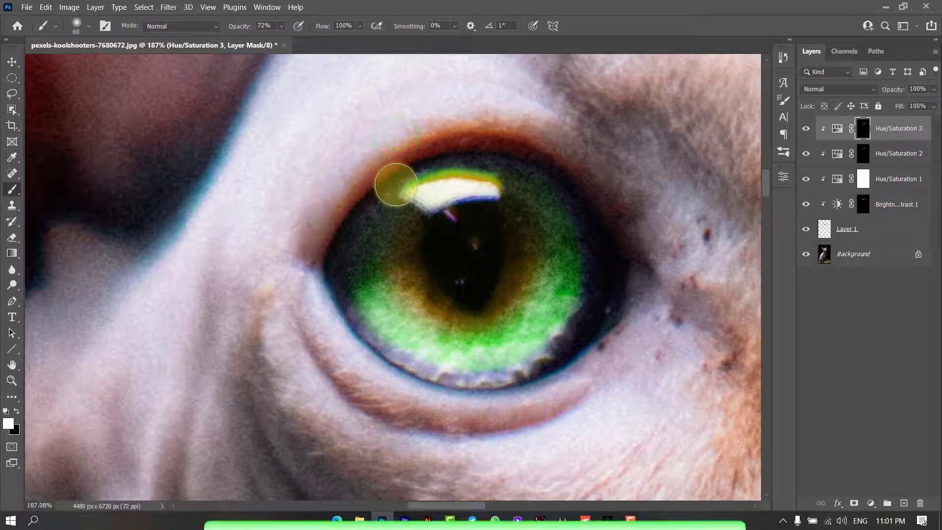
# - Group Layer 1 together with all four adjustment layers above it, leaving only the Background outside the group
pyautogui.hotkey('ctrl', '1')
pyautogui.hotkey('ctrl', '-')
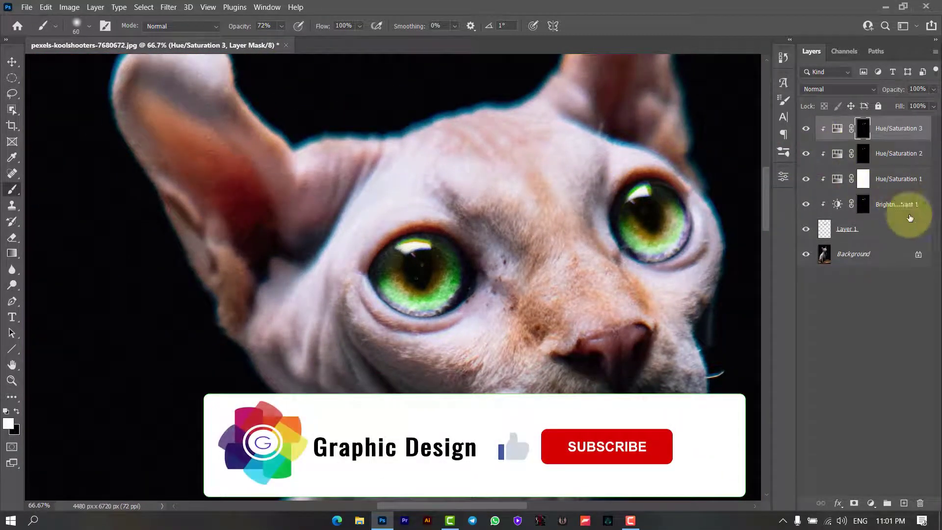
pyautogui.keyDown('shift'); pyautogui.click(916, 234); pyautogui.keyUp('shift')
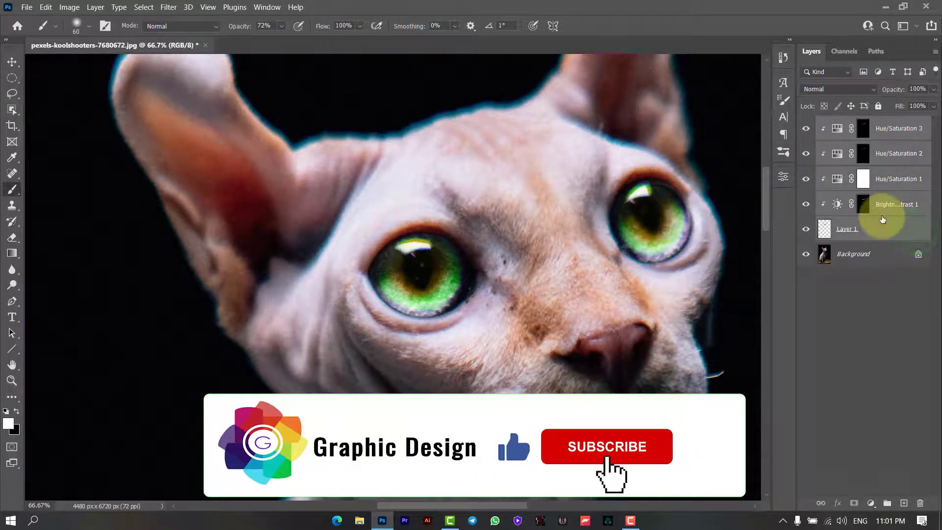
pyautogui.hotkey('ctrl', 'g')
# - Toggle the eye-adjustment group's visibility to compare the original and recoloured eyes, then view the whole photo
pyautogui.click(805, 123)
pyautogui.click(805, 124)
pyautogui.click(806, 123)
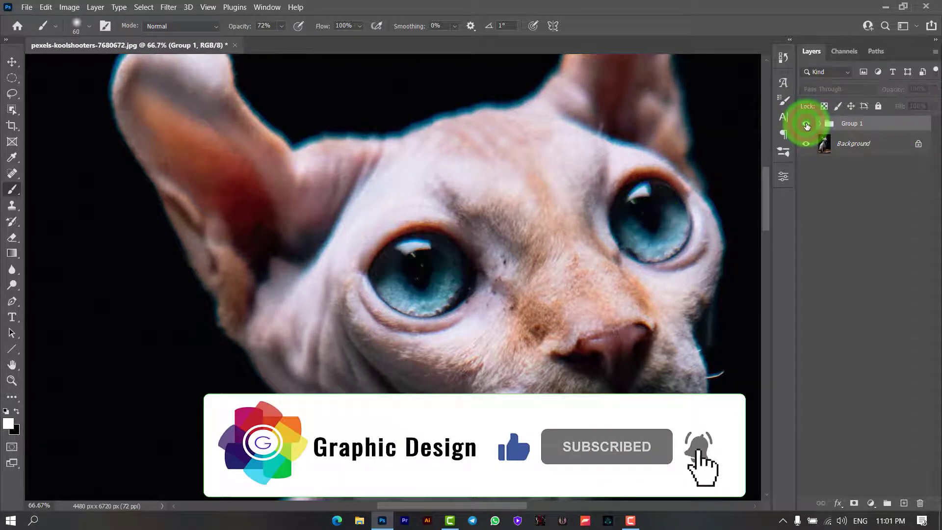
pyautogui.click(805, 123)
pyautogui.click(806, 124)
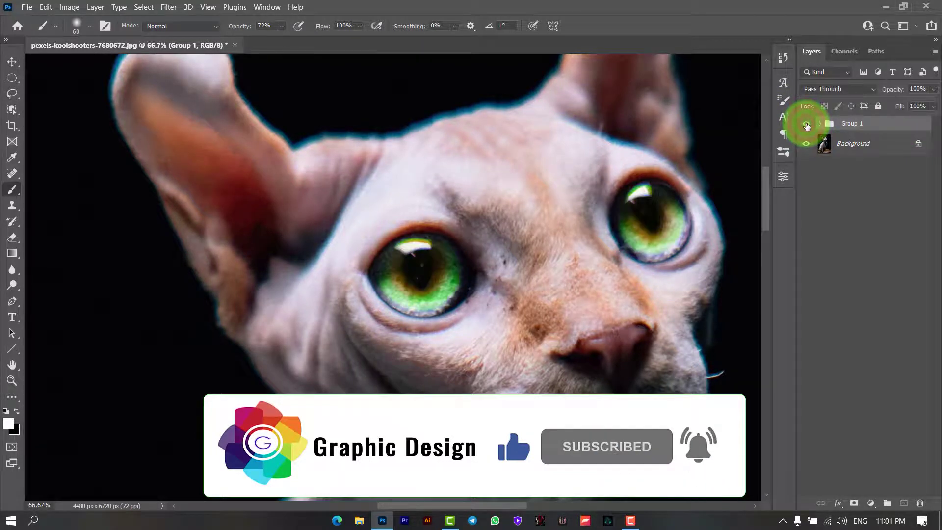
pyautogui.hotkey('ctrl', '-')
pyautogui.hotkey('ctrl', '0')
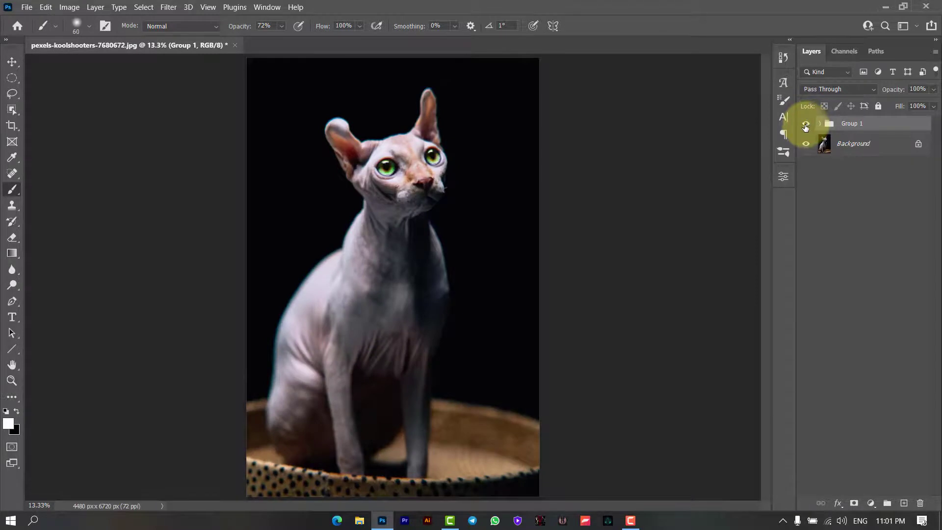
# - Add a centred white 171 pt Impact text layer with the creator's social-media handle across the photo's upper area
pyautogui.click(13, 317)
pyautogui.moveTo(248, 67); pyautogui.dragTo(420, 99)
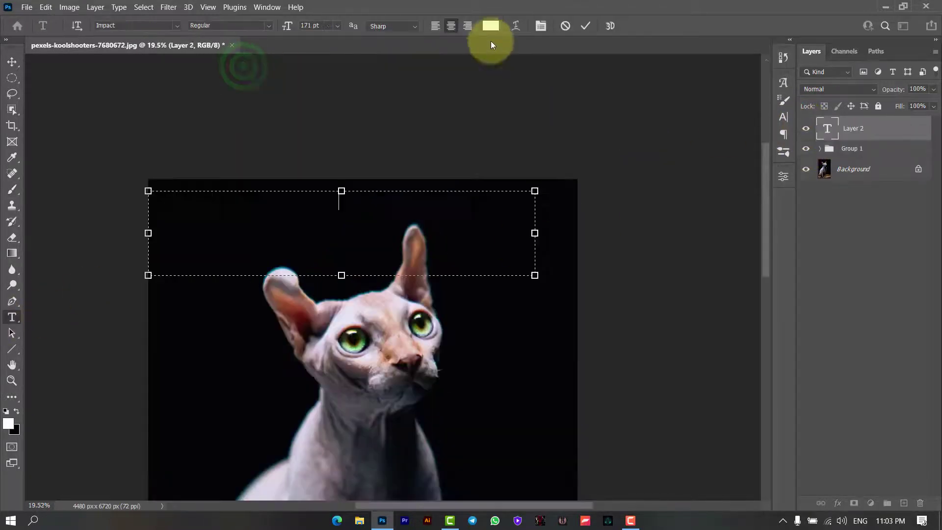
pyautogui.write('dmaz')
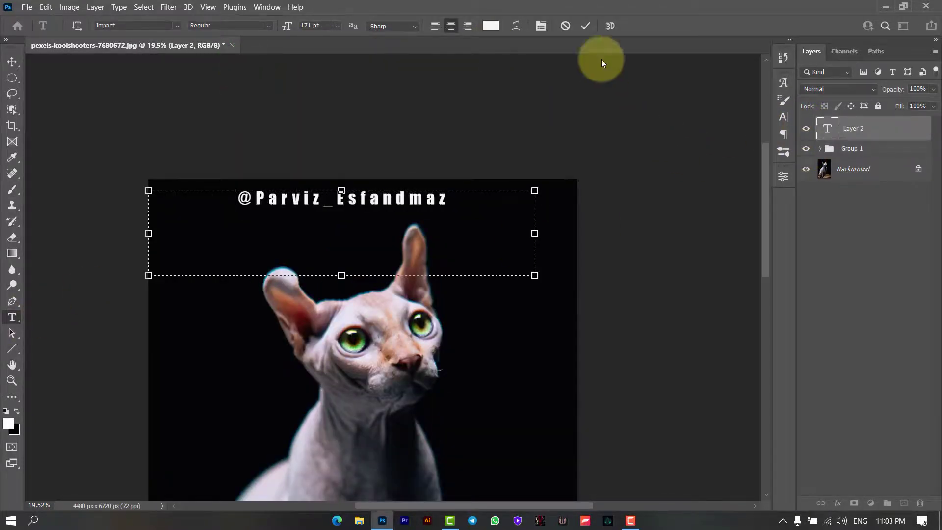
pyautogui.click(585, 26)
# - Scale the handle text to about 75% and move it to the photo's lower edge, over the basket
pyautogui.hotkey('ctrl', 't')
pyautogui.hotkey('ctrl', '0')
pyautogui.moveTo(250, 70); pyautogui.dragTo(315, 88)
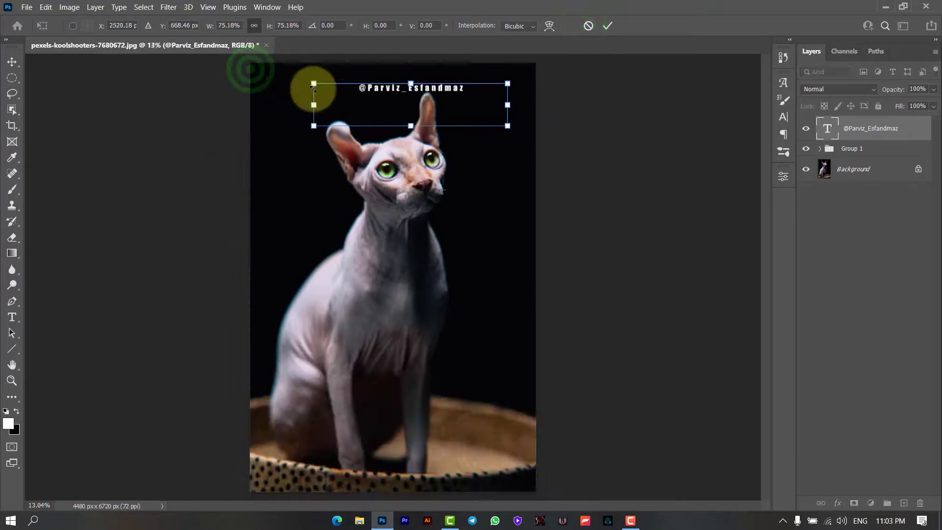
pyautogui.moveTo(396, 92); pyautogui.dragTo(384, 488)
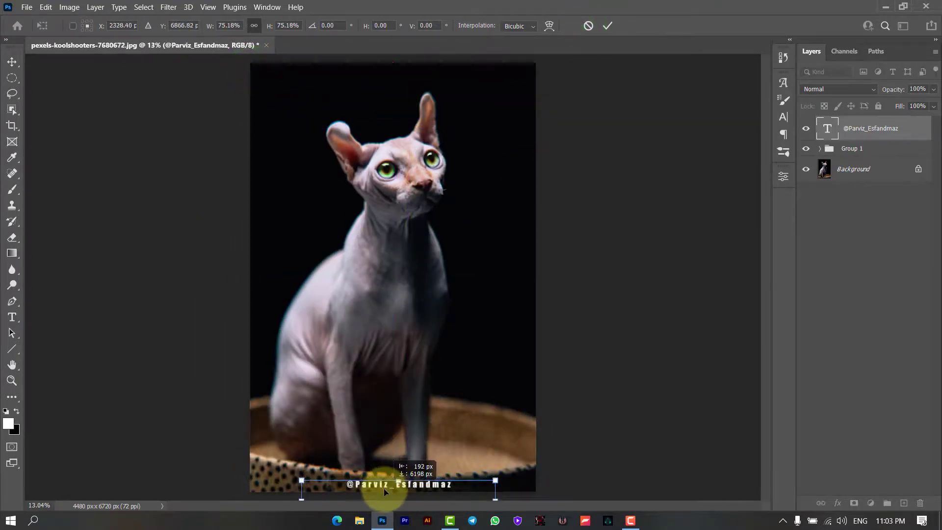